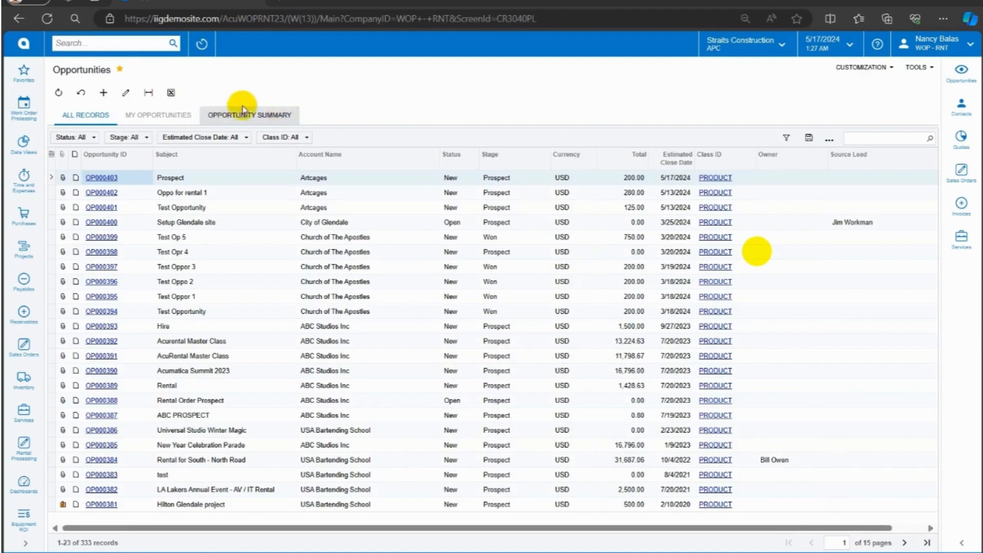
Create a new opportunity and assign the ARTCAGES business account to it.
{"action": "left_click", "coordinate": [104, 93]}
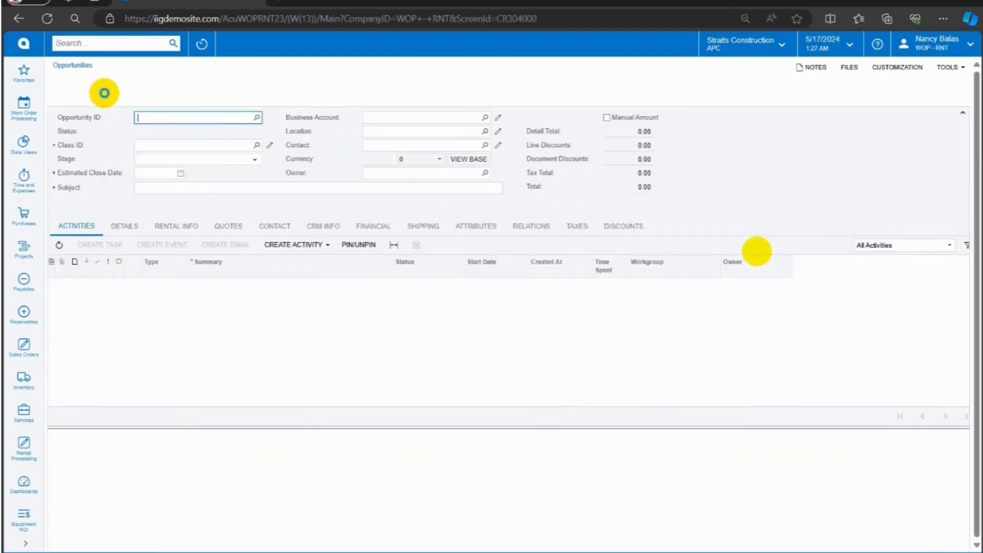
{"action": "left_click", "coordinate": [411, 114]}
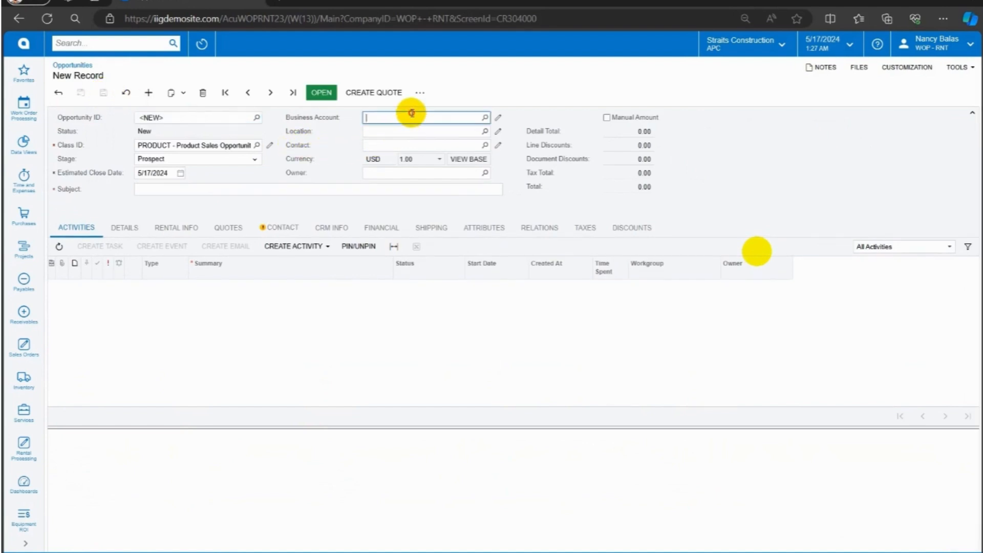
{"action": "type", "text": "artca"}
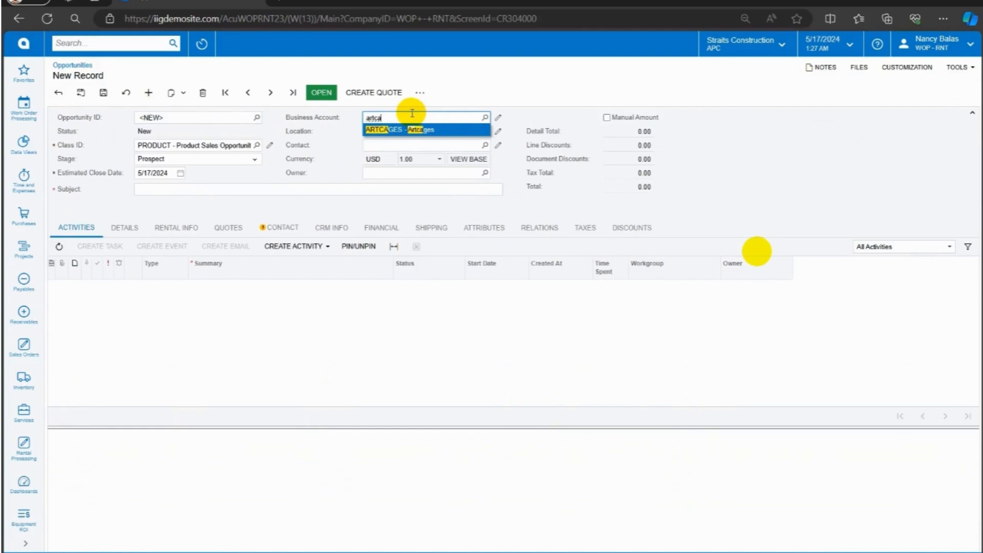
{"action": "left_click", "coordinate": [433, 131]}
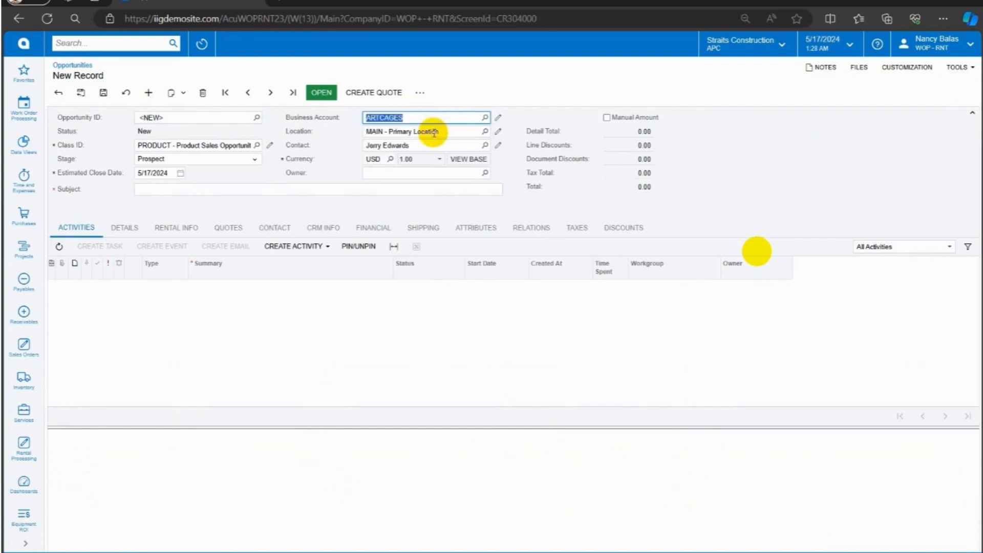
Add a detail line to the opportunity for inventory item GEN2500 with a quantity of 1.
{"action": "left_click", "coordinate": [124, 227]}
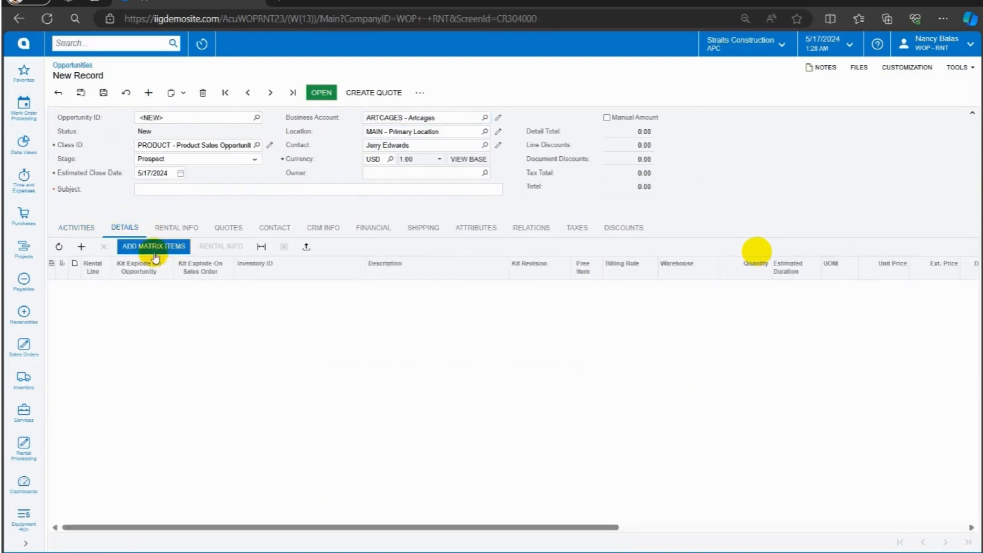
{"action": "left_click", "coordinate": [81, 247]}
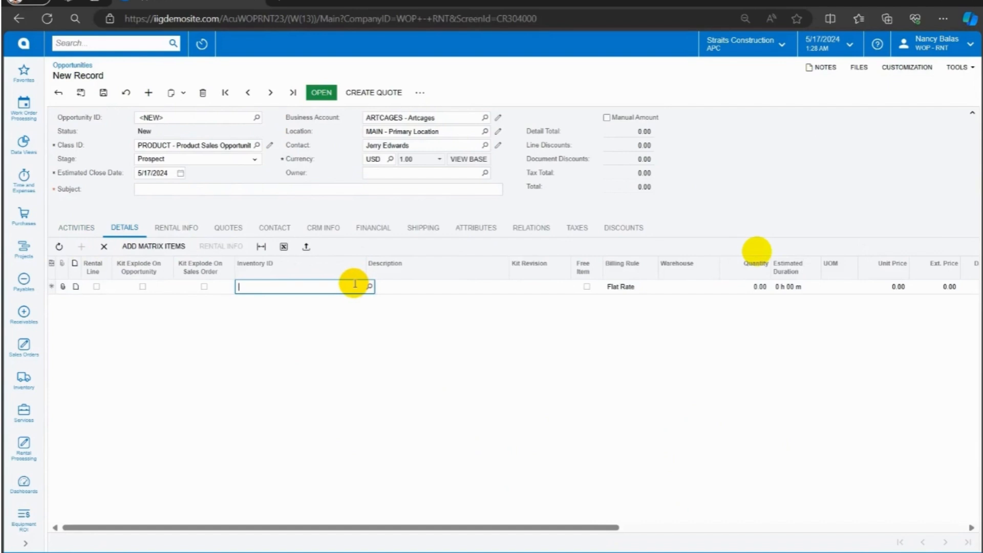
{"action": "type", "text": "gen"}
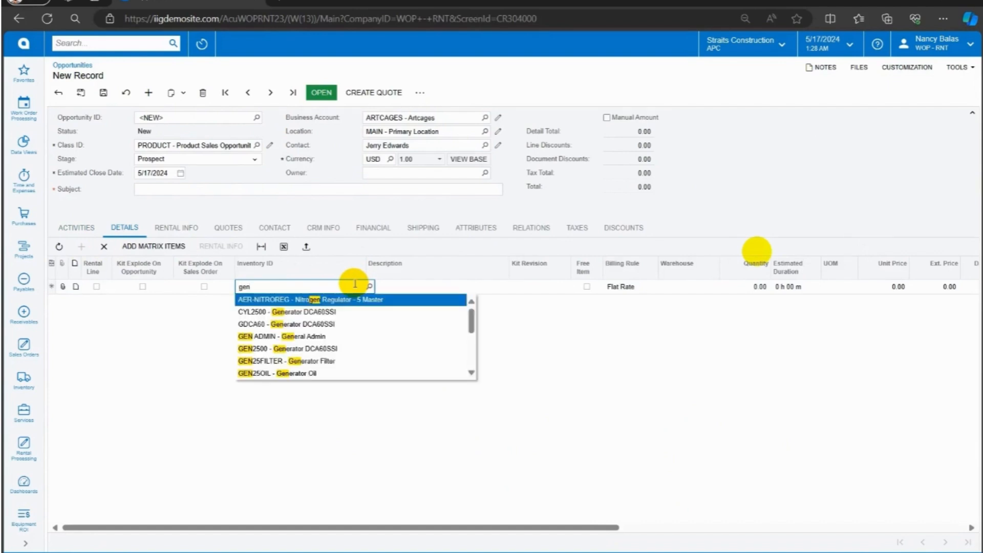
{"action": "left_click", "coordinate": [308, 347]}
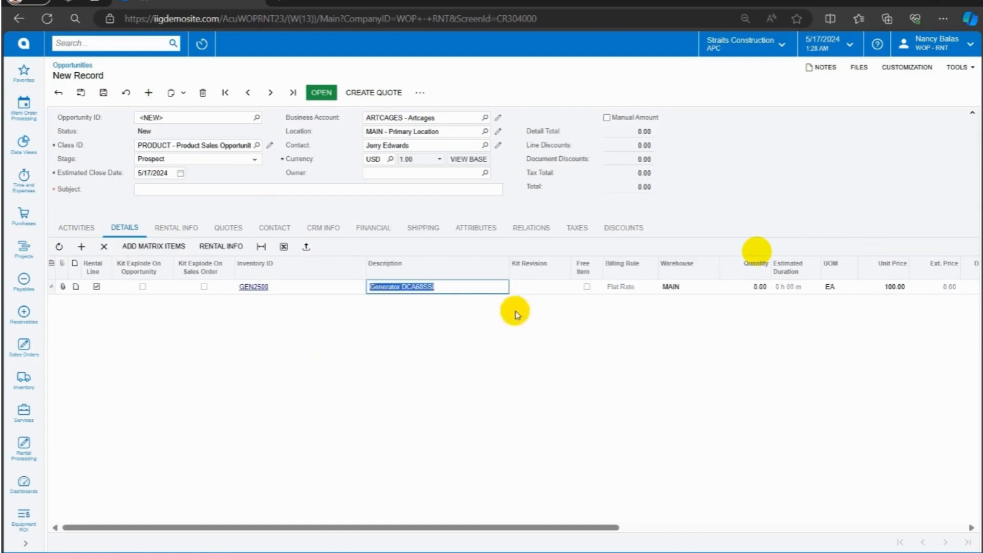
{"action": "left_click", "coordinate": [752, 288]}
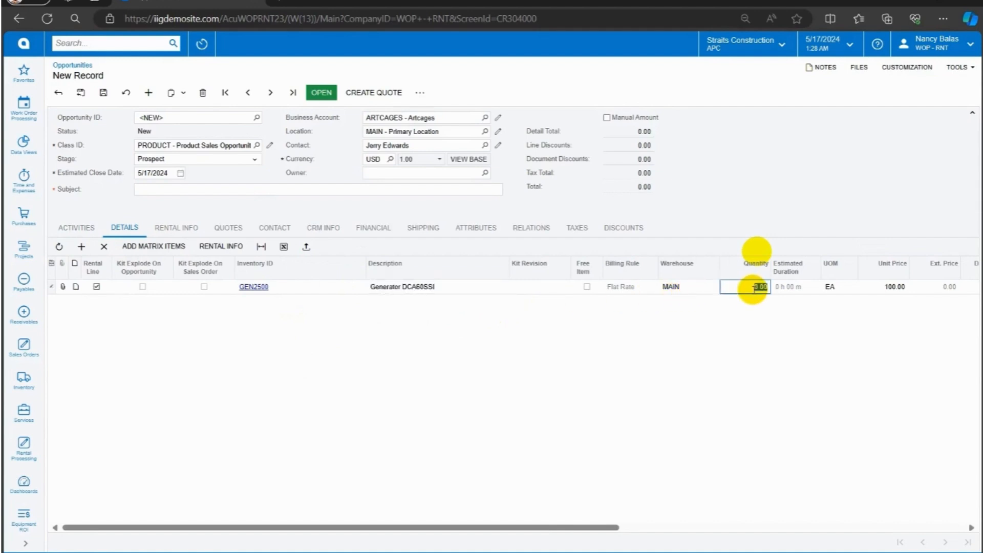
{"action": "type", "text": "2"}
{"action": "type", "text": "1"}
{"action": "key", "text": "BackSpace"}
{"action": "key", "text": "BackSpace"}
{"action": "type", "text": "1"}
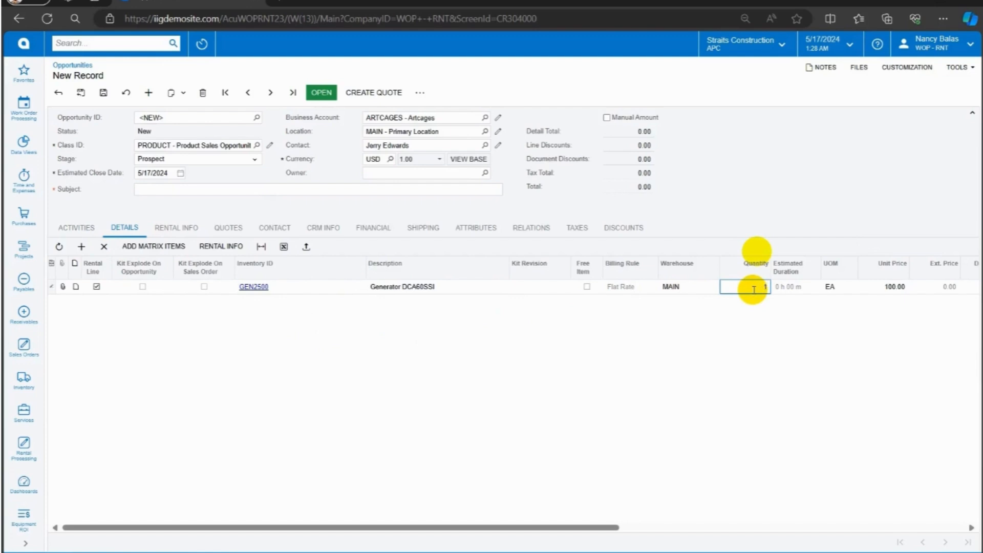
{"action": "left_click", "coordinate": [492, 290]}
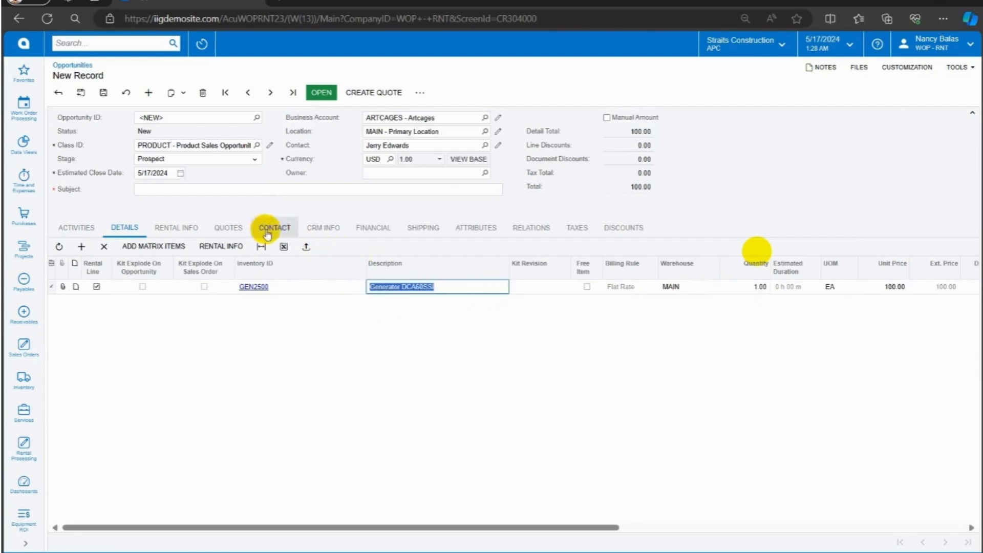
Enter "Opportunity 01" as the subject and save the opportunity.
{"action": "left_click", "coordinate": [105, 94]}
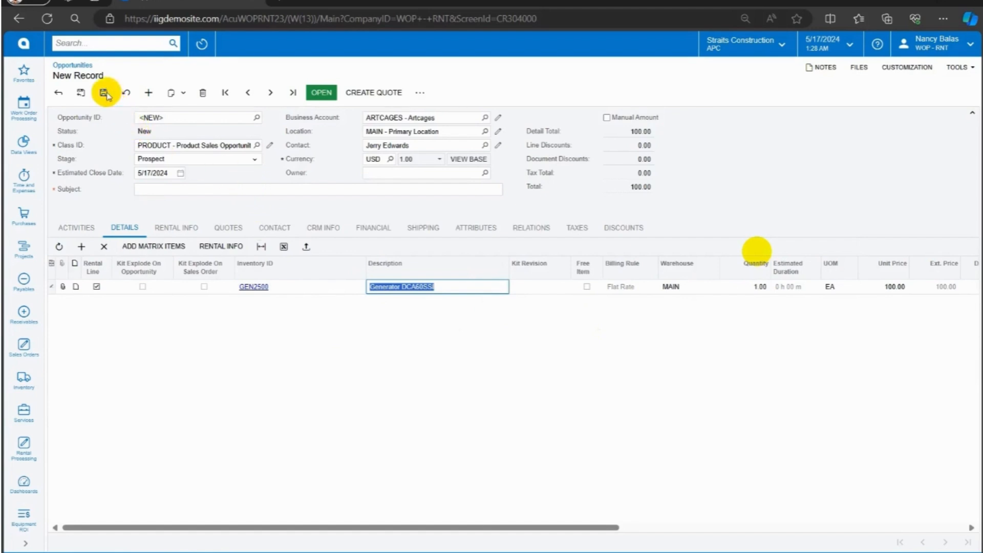
{"action": "left_click", "coordinate": [604, 106]}
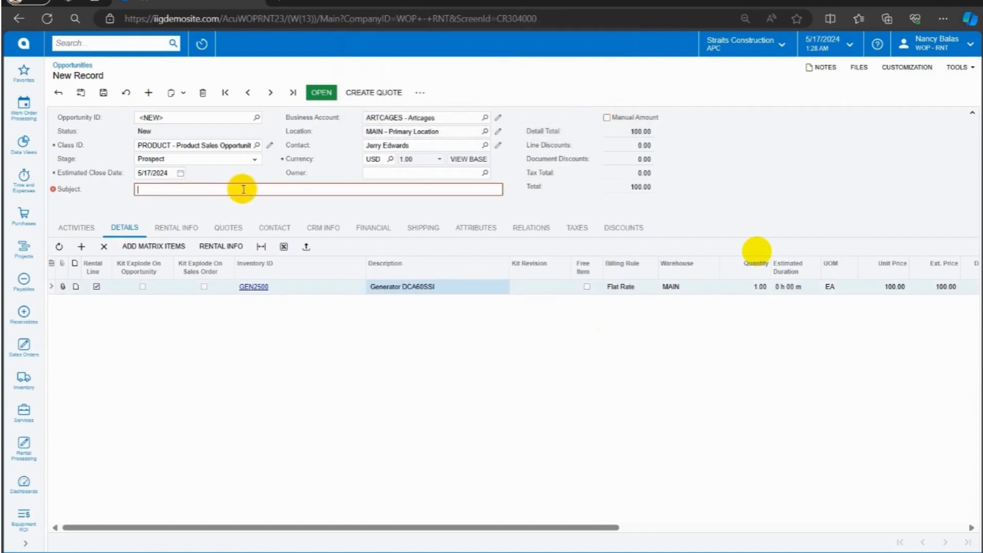
{"action": "type", "text": "Opportunity 01"}
{"action": "left_click", "coordinate": [103, 94]}
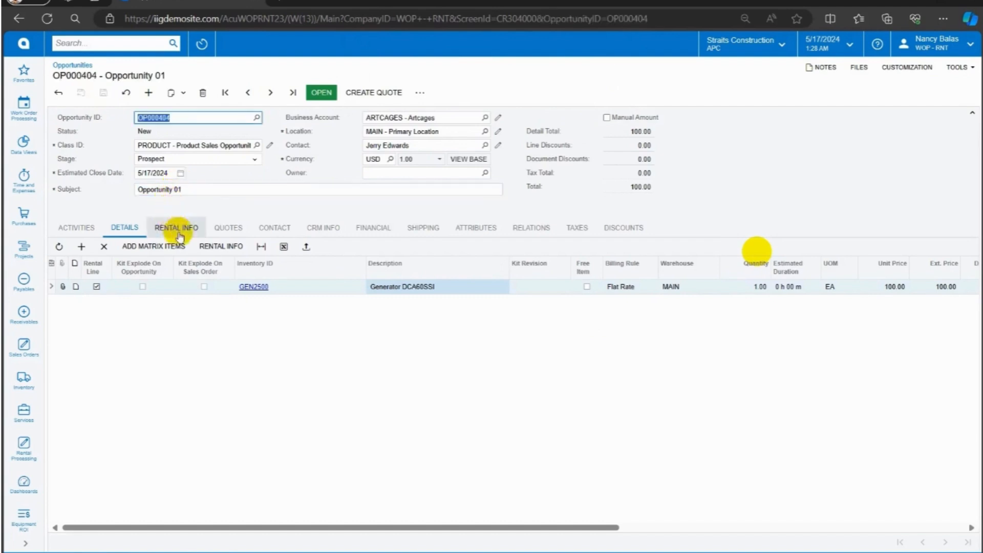
Set the GEN2500 line's rental ending date and end billing date both to 6/3/2024.
{"action": "left_click", "coordinate": [219, 248]}
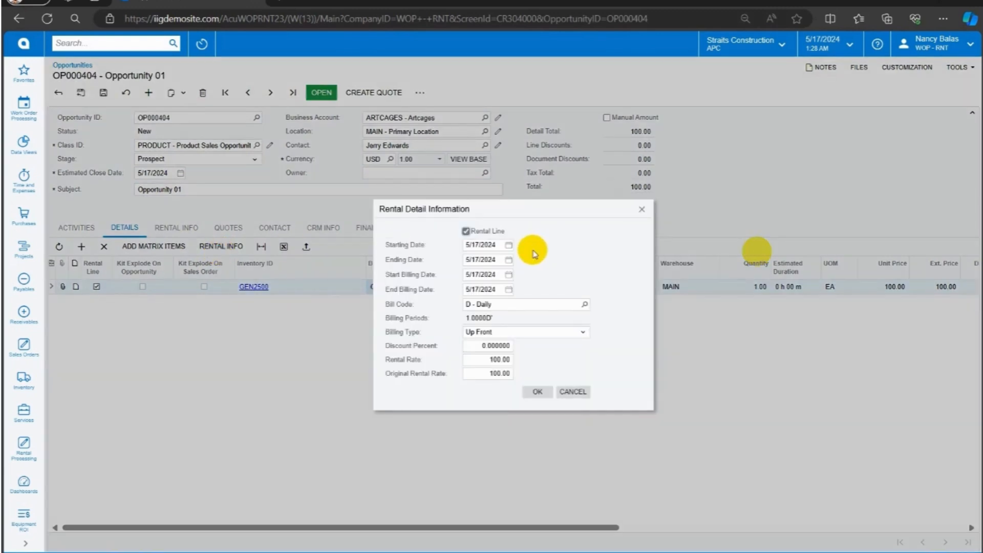
{"action": "left_click", "coordinate": [508, 260]}
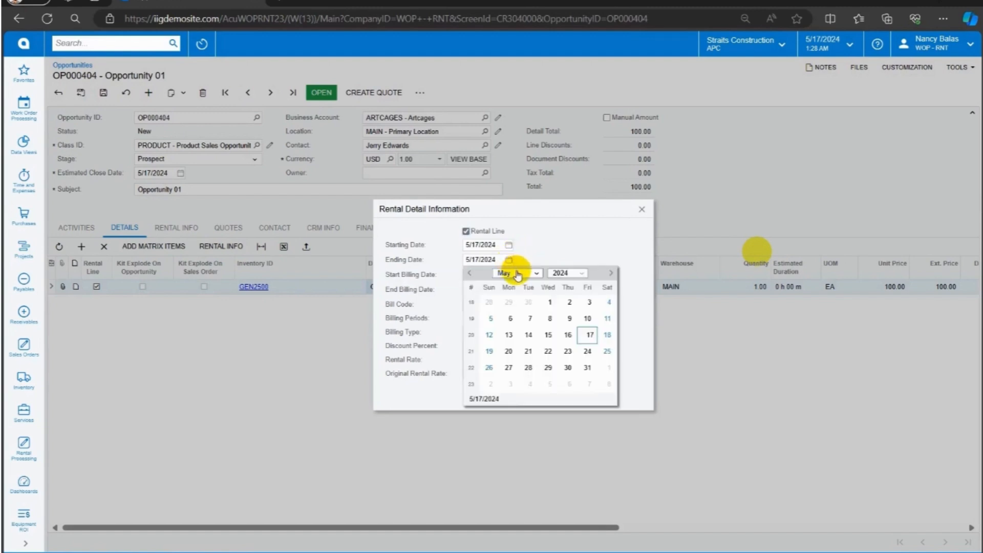
{"action": "left_click", "coordinate": [508, 272]}
{"action": "left_click", "coordinate": [513, 327]}
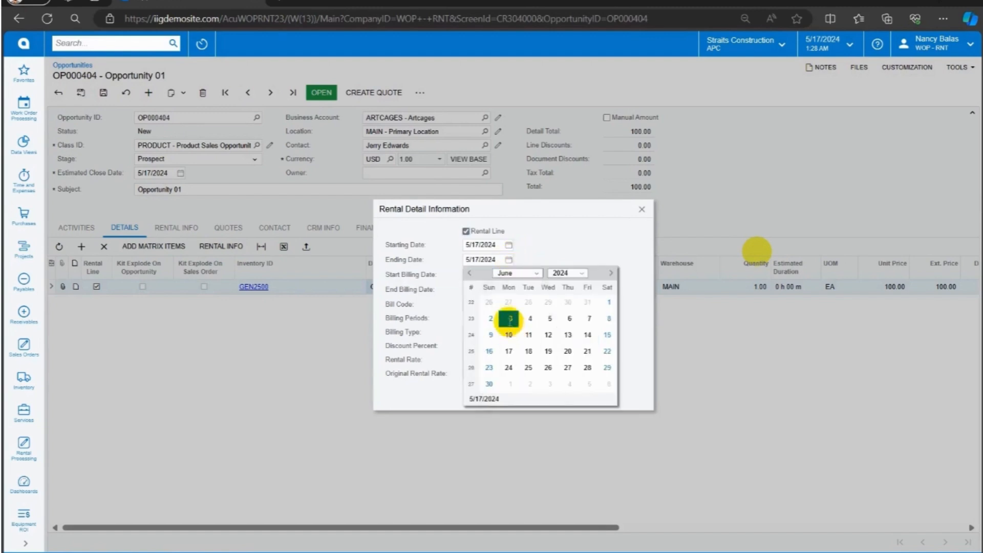
{"action": "left_click", "coordinate": [509, 320]}
{"action": "left_click", "coordinate": [508, 289]}
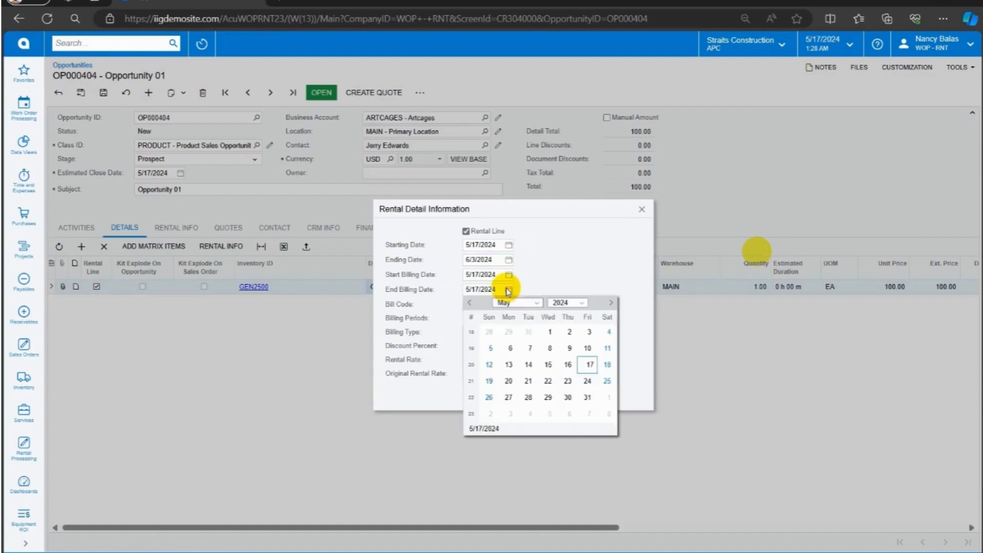
{"action": "left_click", "coordinate": [506, 302]}
{"action": "left_click", "coordinate": [513, 357]}
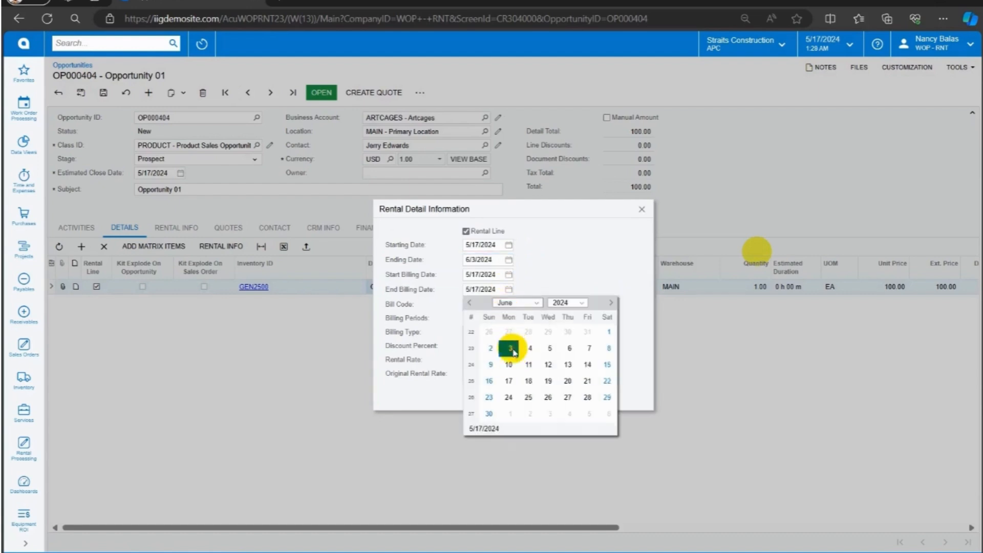
{"action": "left_click", "coordinate": [511, 346]}
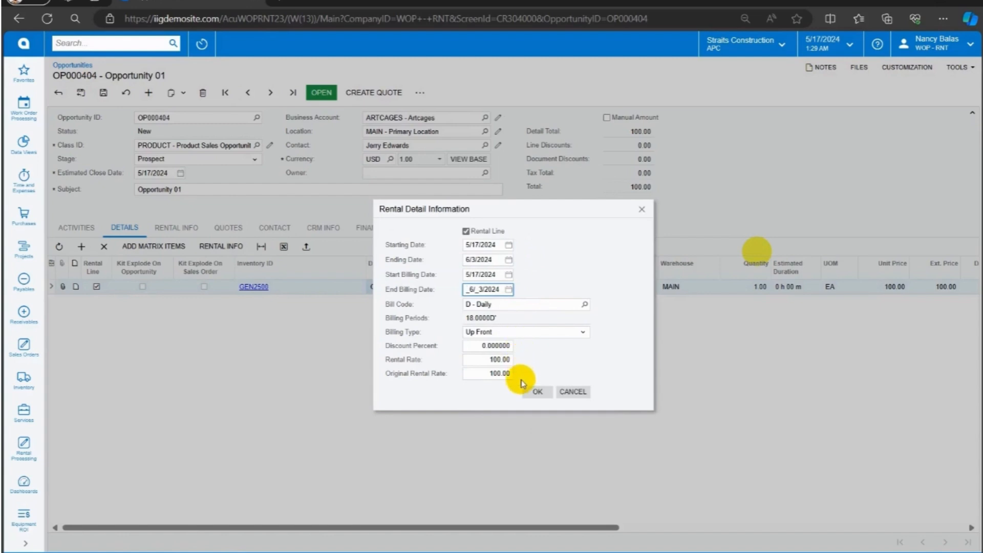
{"action": "left_click", "coordinate": [535, 392]}
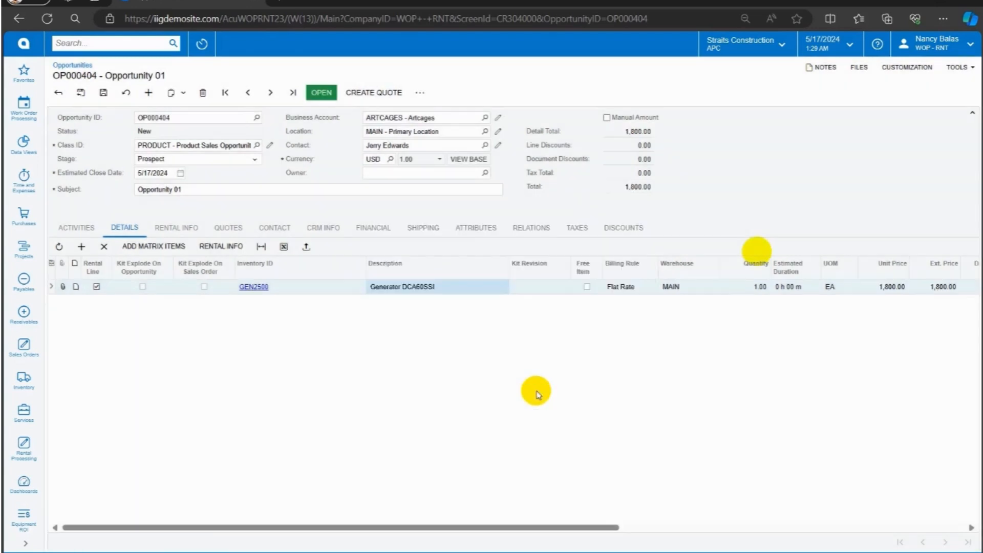
Review the GEN2500 line's rental details and the opportunity's default rental information.
{"action": "left_click", "coordinate": [218, 248]}
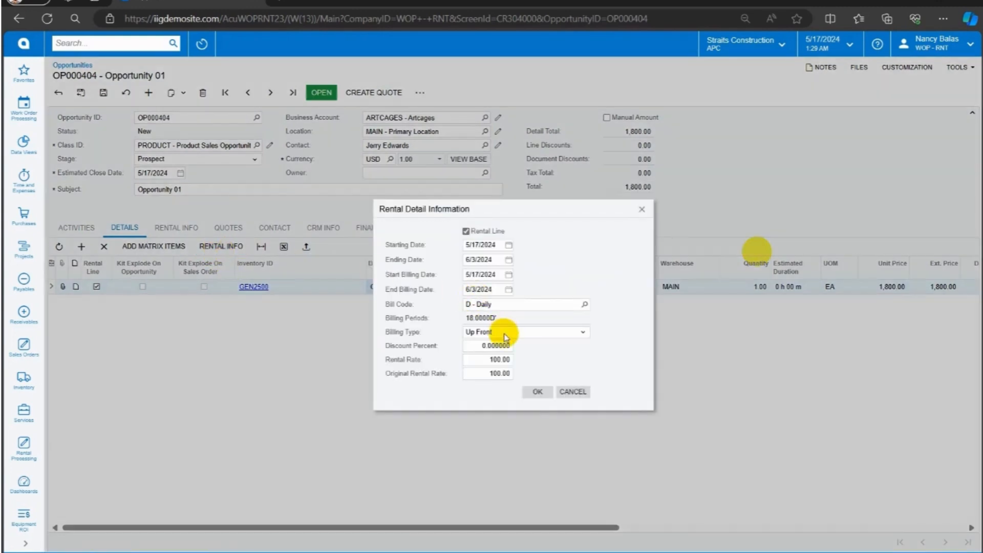
{"action": "left_click", "coordinate": [536, 392]}
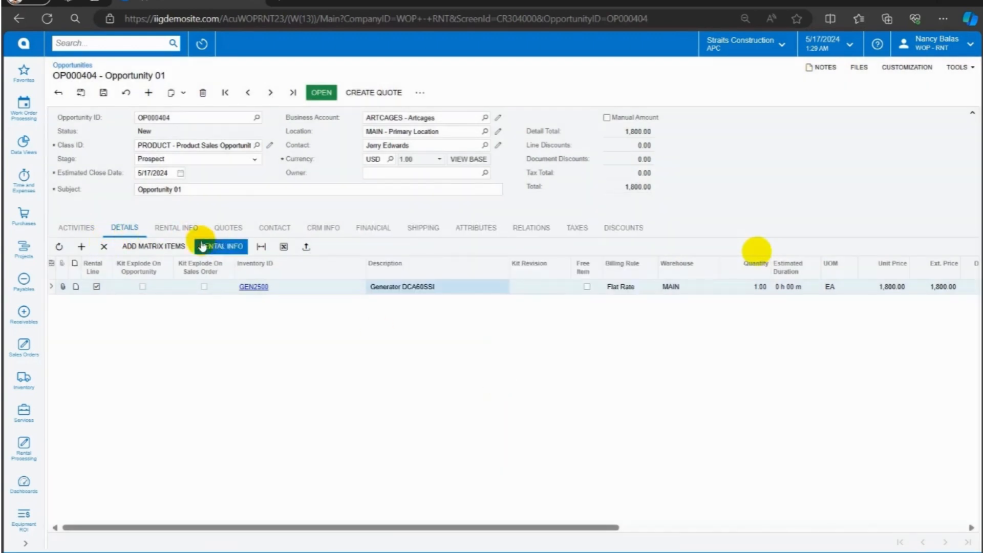
{"action": "left_click", "coordinate": [196, 227]}
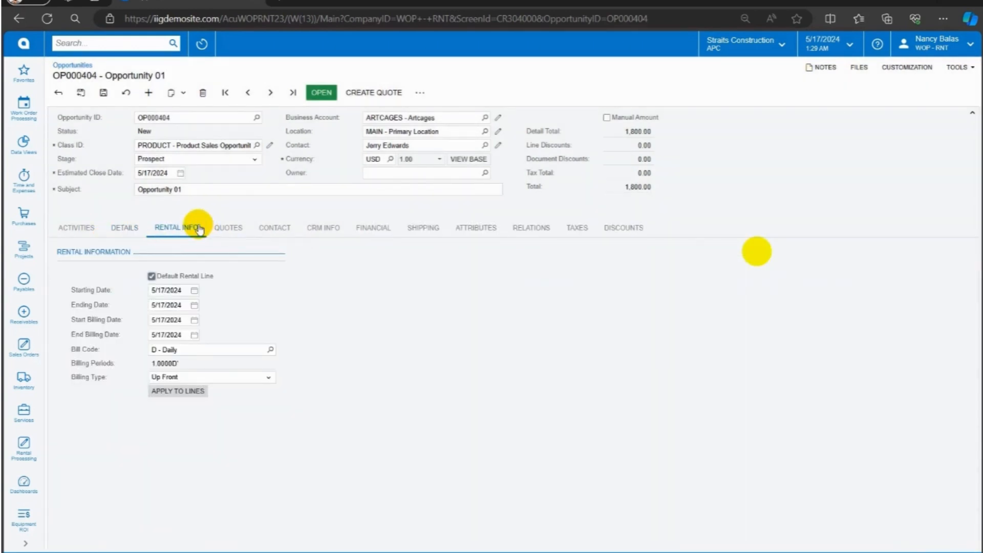
{"action": "left_click", "coordinate": [123, 233]}
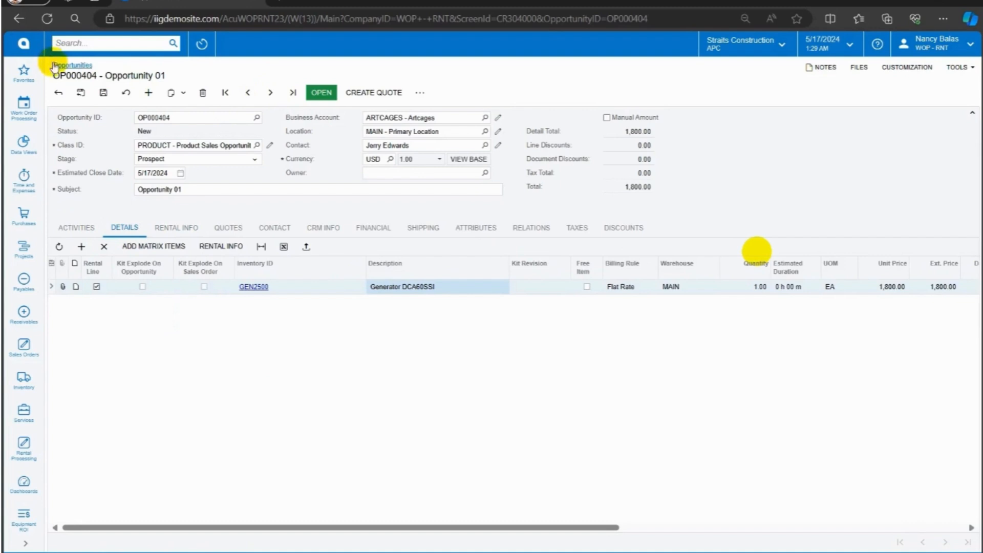
Create a Sales Quote from the opportunity and review the rental details of its GEN2500 line.
{"action": "left_click", "coordinate": [367, 92]}
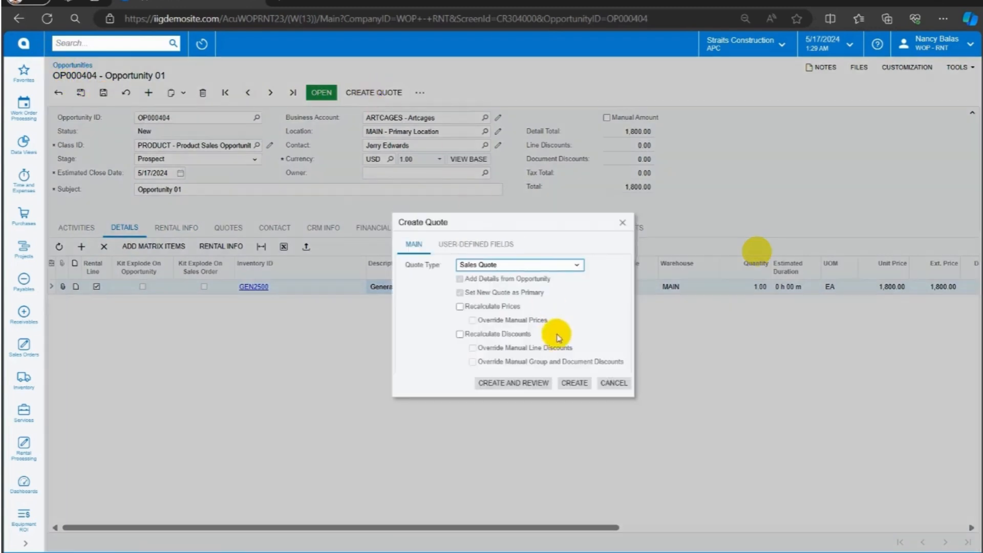
{"action": "left_click", "coordinate": [518, 383]}
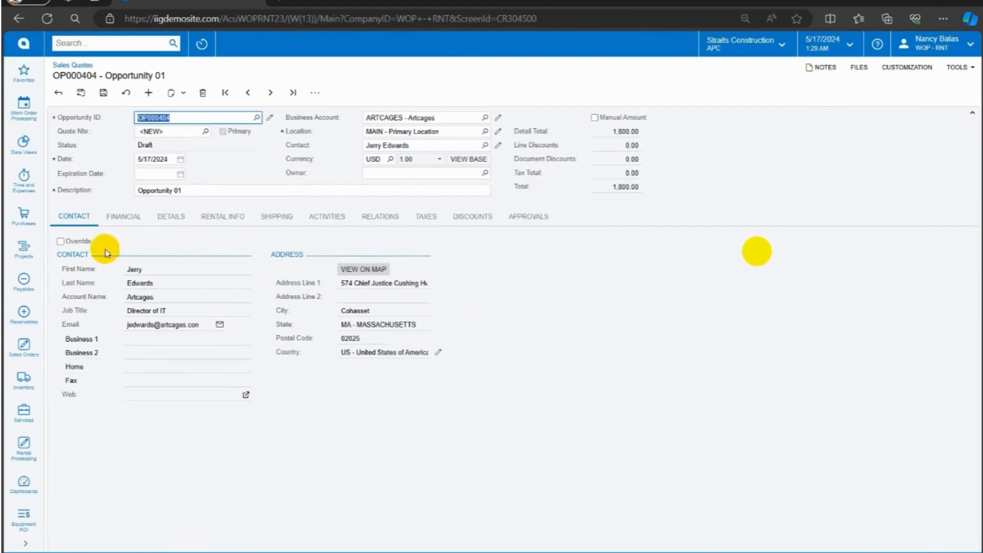
{"action": "left_click", "coordinate": [162, 217]}
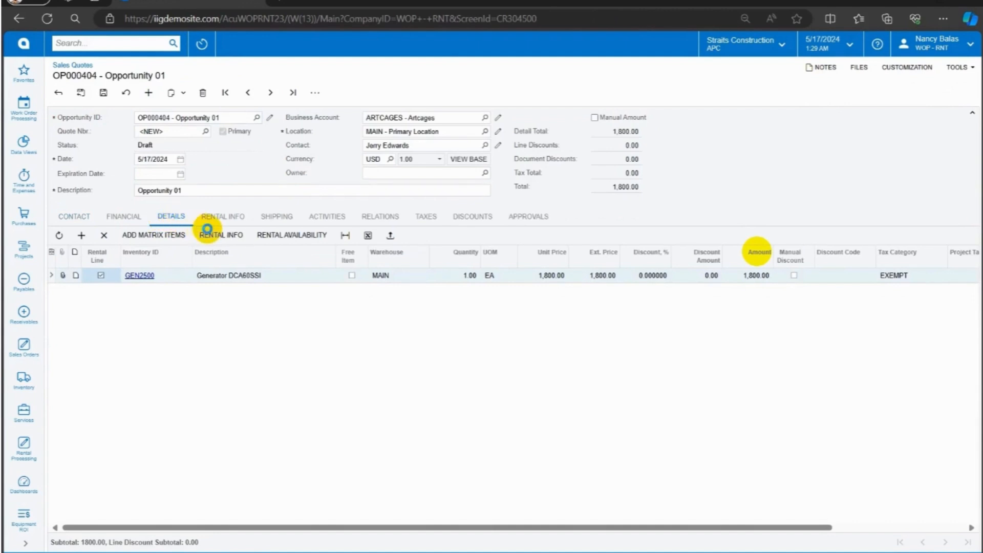
{"action": "left_click", "coordinate": [208, 229]}
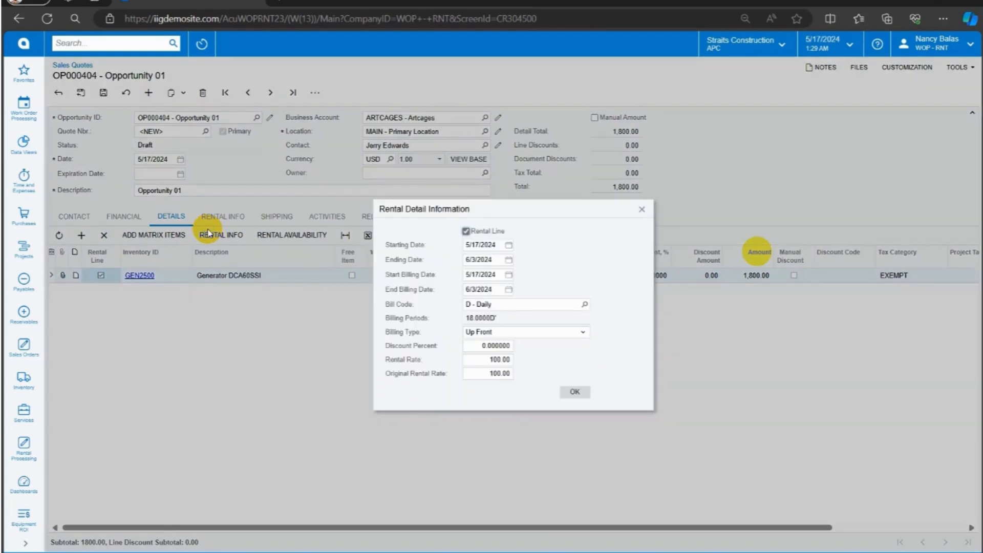
{"action": "left_click", "coordinate": [576, 391]}
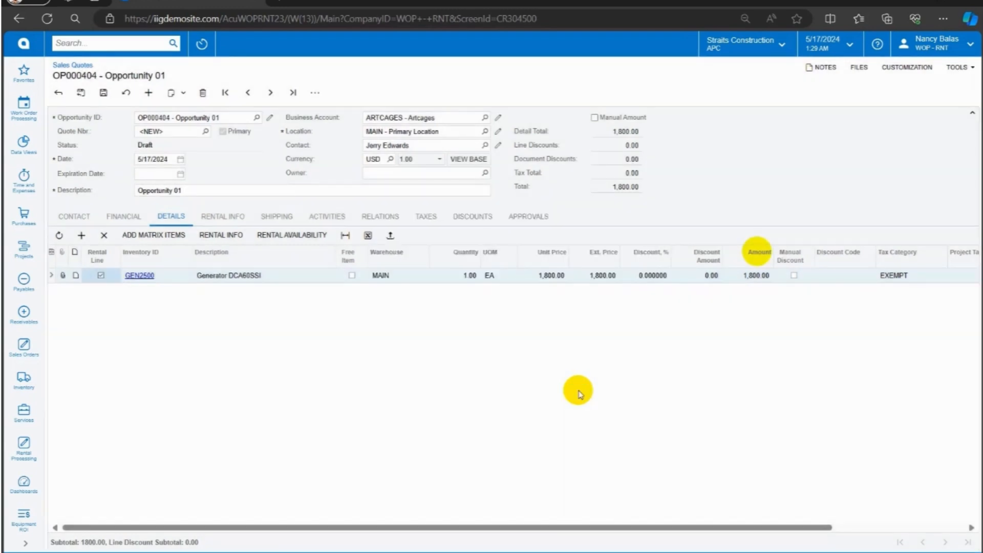
Save the sales quote and mark it as accepted.
{"action": "left_click", "coordinate": [99, 96]}
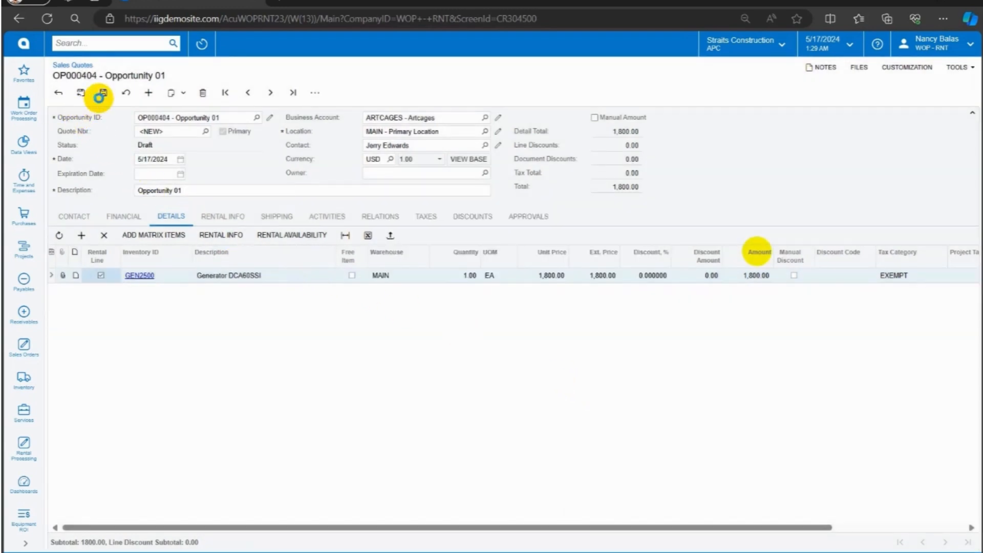
{"action": "left_click", "coordinate": [315, 93]}
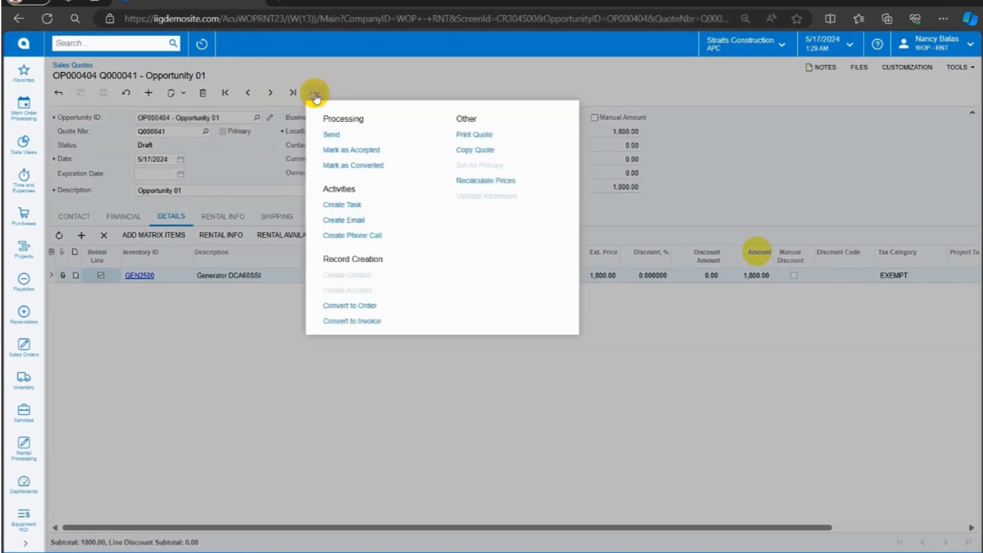
{"action": "left_click", "coordinate": [359, 150]}
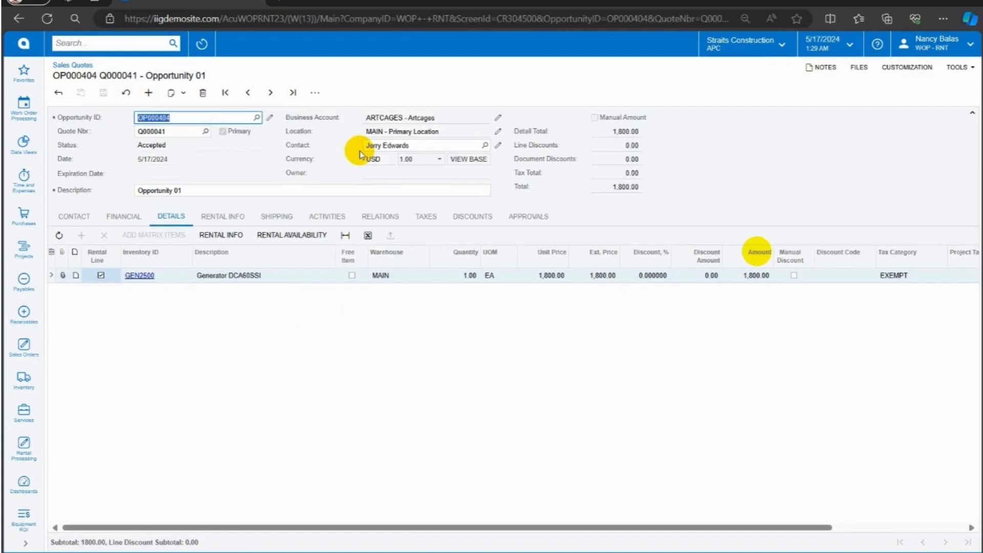
Convert the accepted quote to a sales order of type RO.
{"action": "left_click", "coordinate": [315, 93]}
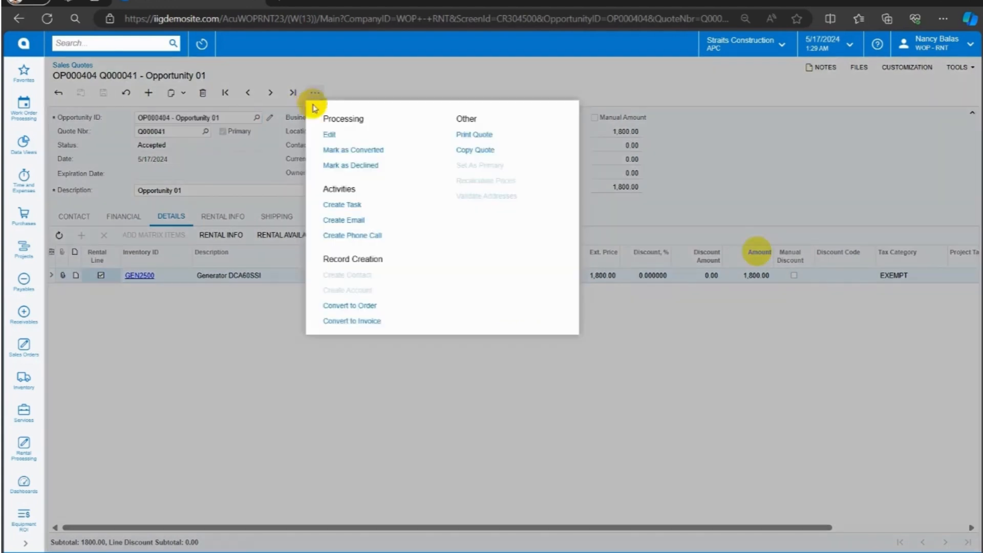
{"action": "left_click", "coordinate": [355, 307]}
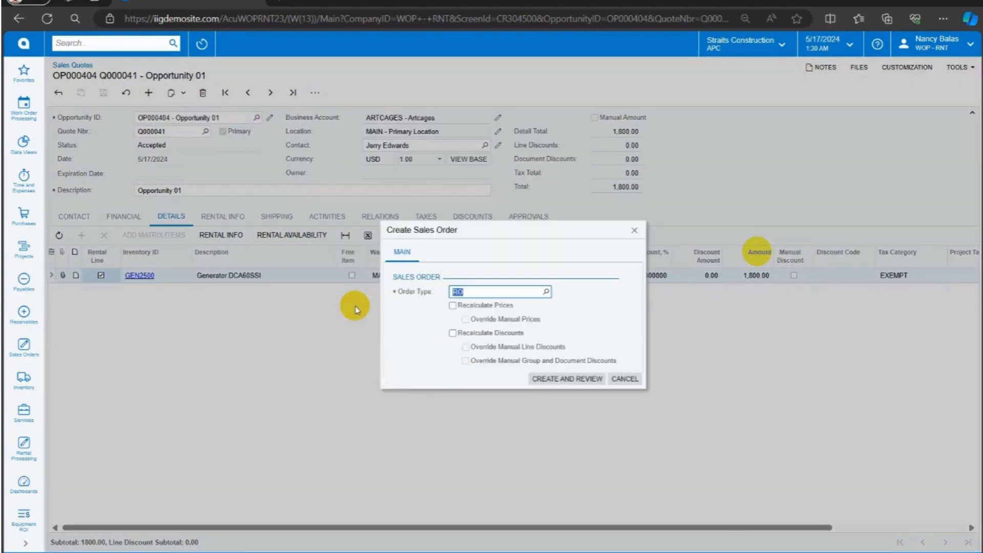
{"action": "left_click", "coordinate": [567, 378]}
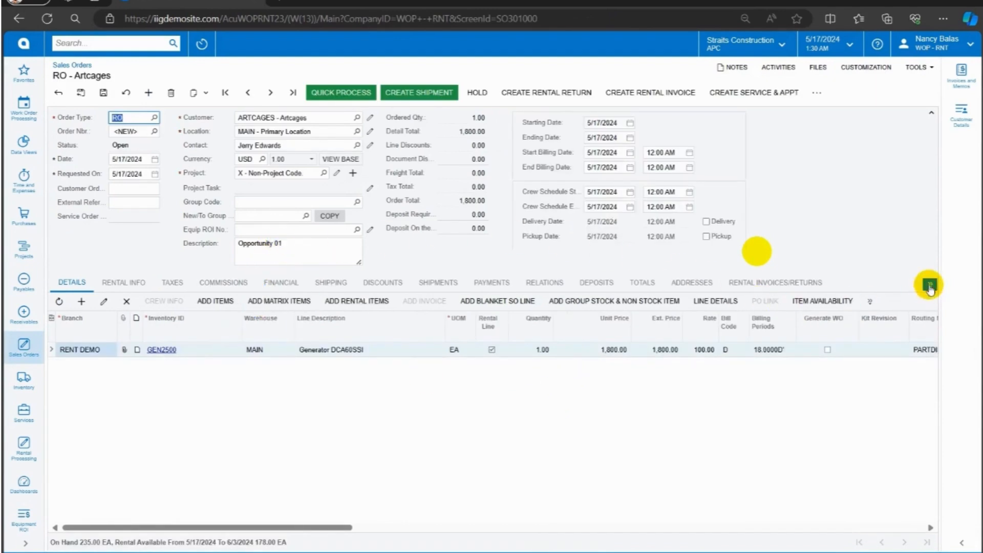
Review the sales order's related documents, default rental information and the GEN2500 line's rental details.
{"action": "left_click", "coordinate": [543, 282]}
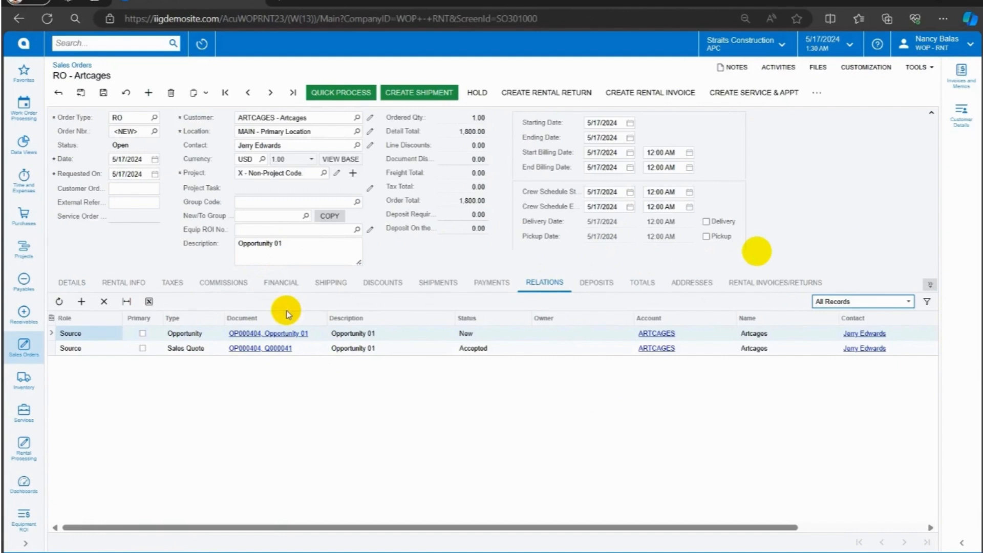
{"action": "left_click", "coordinate": [122, 283]}
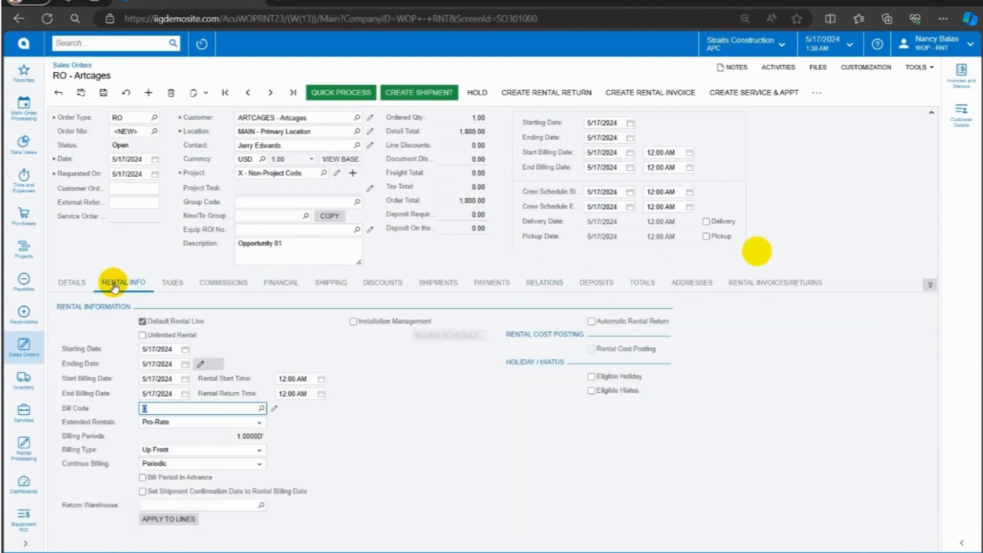
{"action": "left_click", "coordinate": [80, 283]}
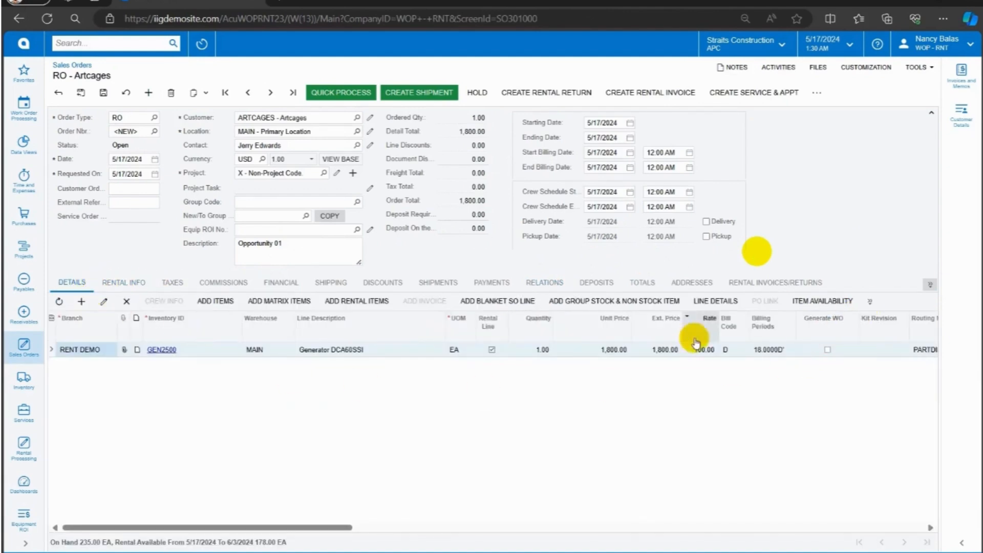
{"action": "left_click", "coordinate": [869, 301]}
{"action": "left_click", "coordinate": [875, 328]}
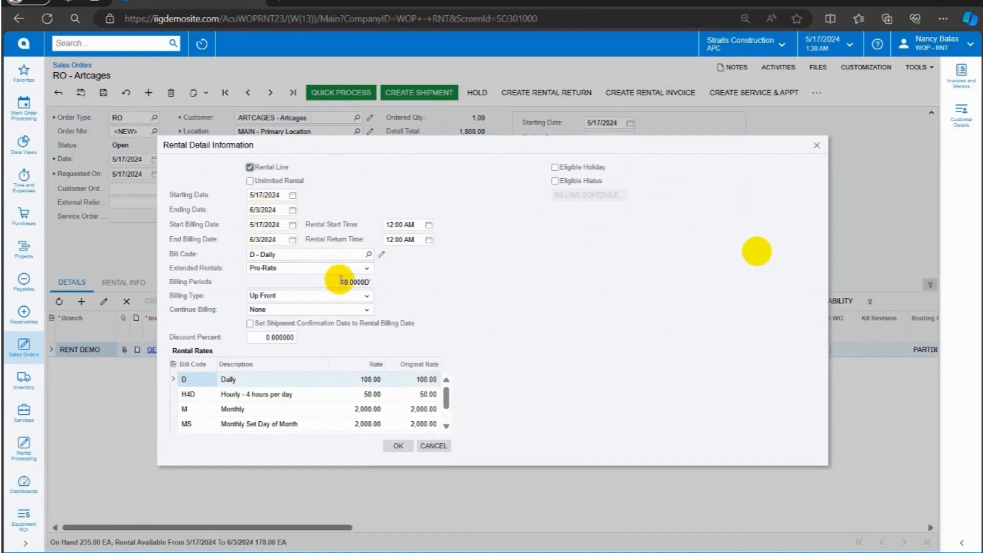
{"action": "left_click", "coordinate": [404, 446]}
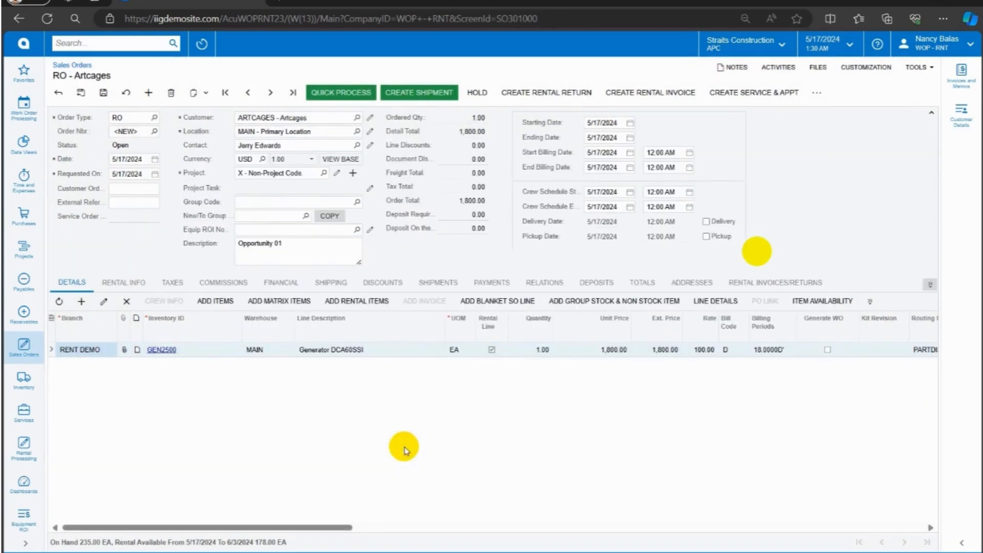
Allocate lot/serial number 033132024 to the GEN2500 line in its line details.
{"action": "left_click", "coordinate": [714, 302]}
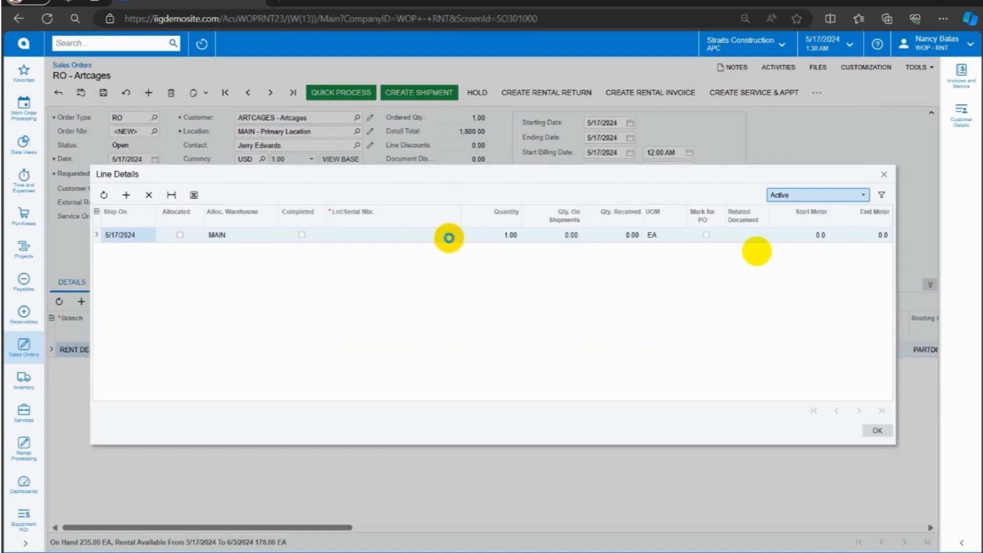
{"action": "left_click", "coordinate": [447, 237]}
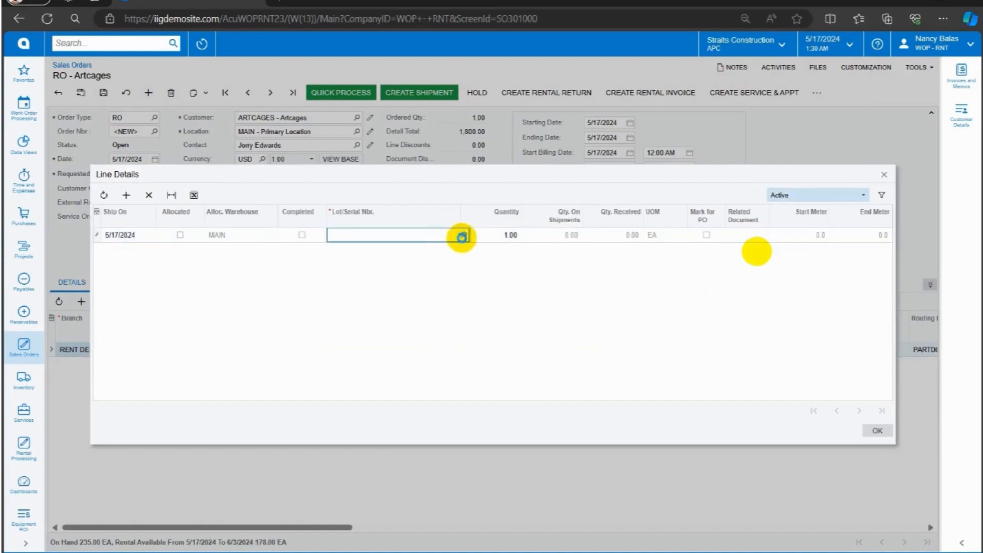
{"action": "left_click", "coordinate": [461, 237]}
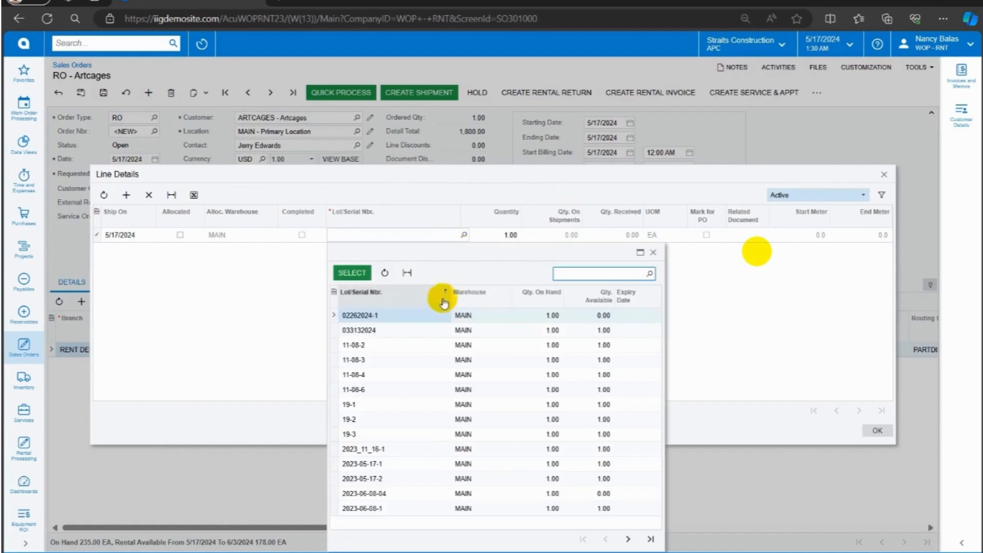
{"action": "double_click", "coordinate": [375, 330]}
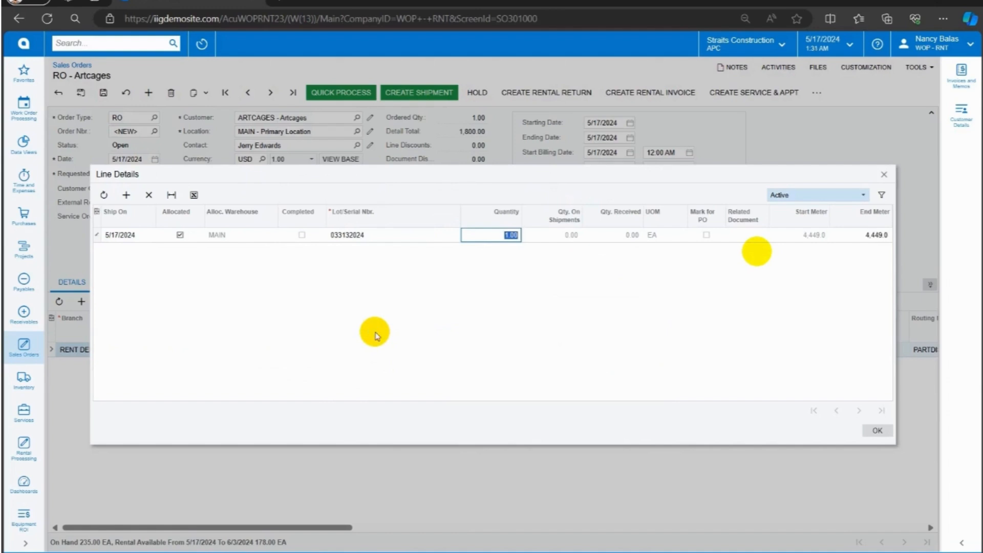
{"action": "left_click", "coordinate": [875, 431]}
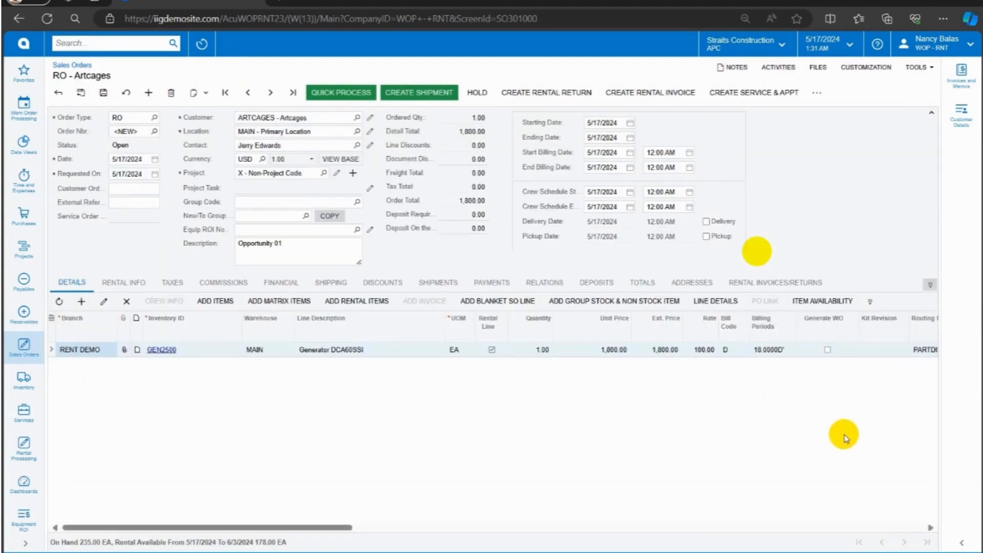
Save the sales order and create its shipment dated 5/17/2024 from the MAIN - Retail Warehouse.
{"action": "left_click", "coordinate": [104, 92]}
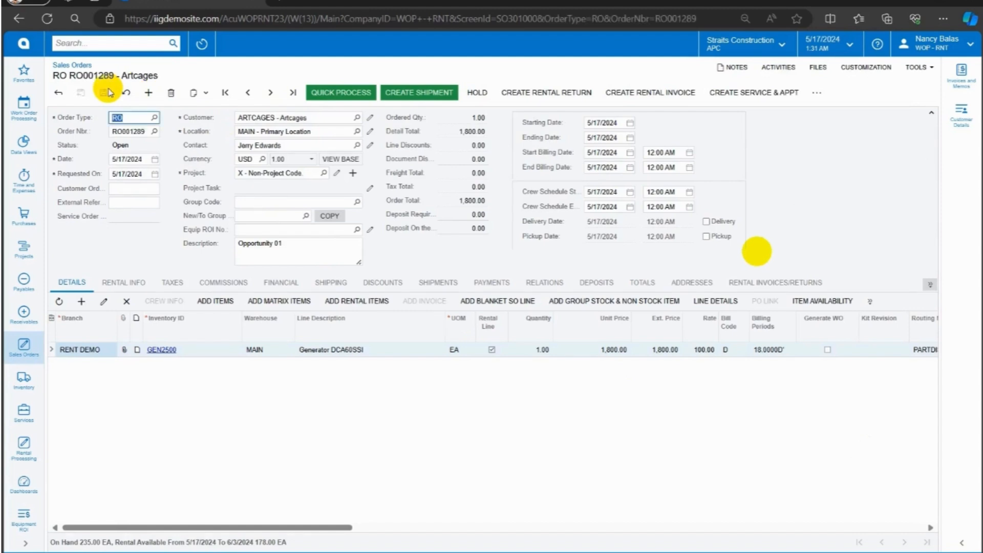
{"action": "left_click", "coordinate": [443, 96]}
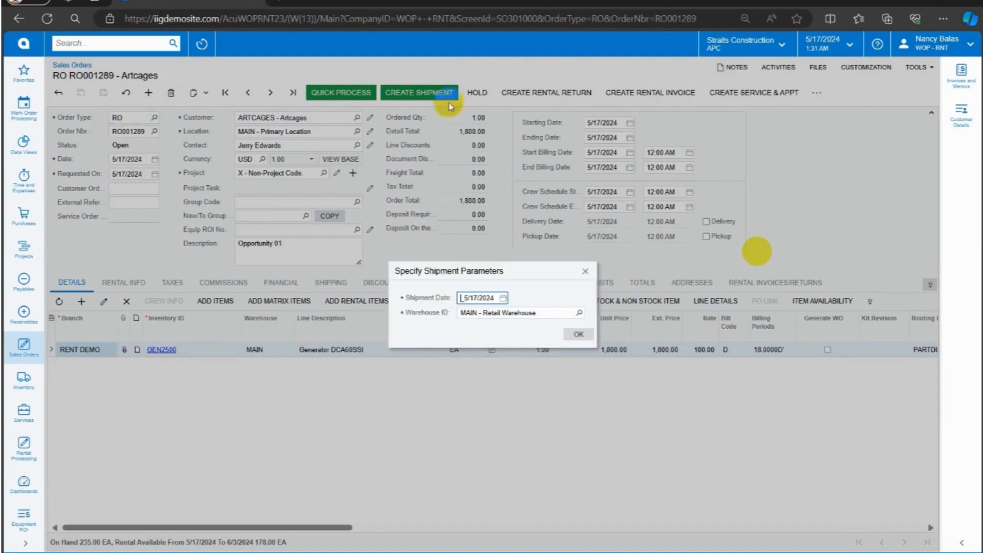
{"action": "left_click", "coordinate": [579, 335]}
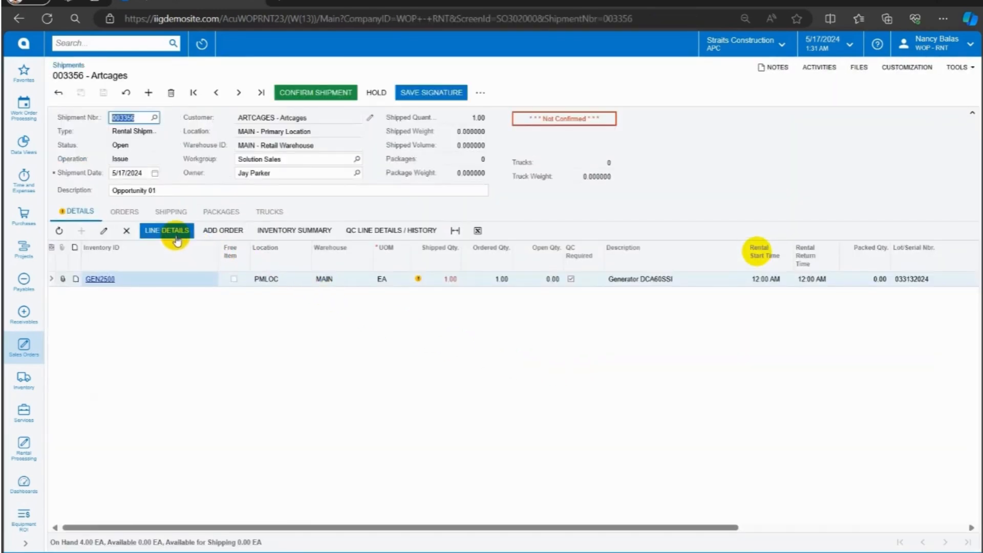
Set the start meter of the shipment's GEN2500 unit to 4500 and save the shipment.
{"action": "left_click", "coordinate": [175, 231]}
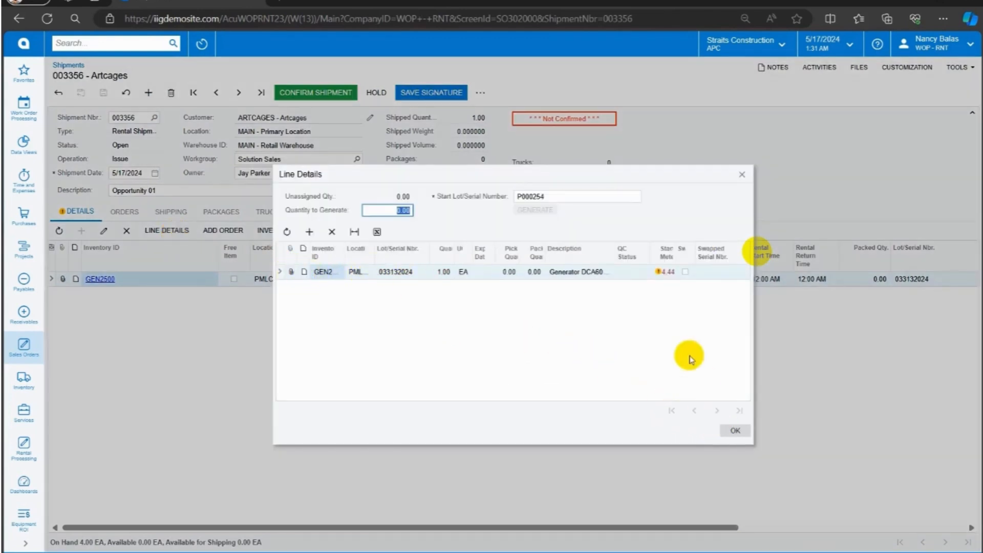
{"action": "left_click", "coordinate": [662, 273]}
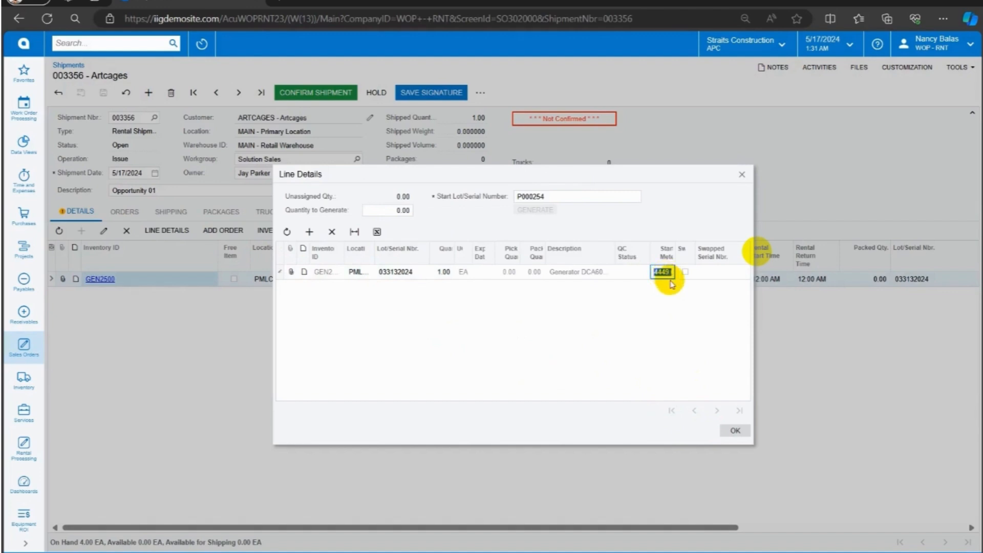
{"action": "type", "text": "4500"}
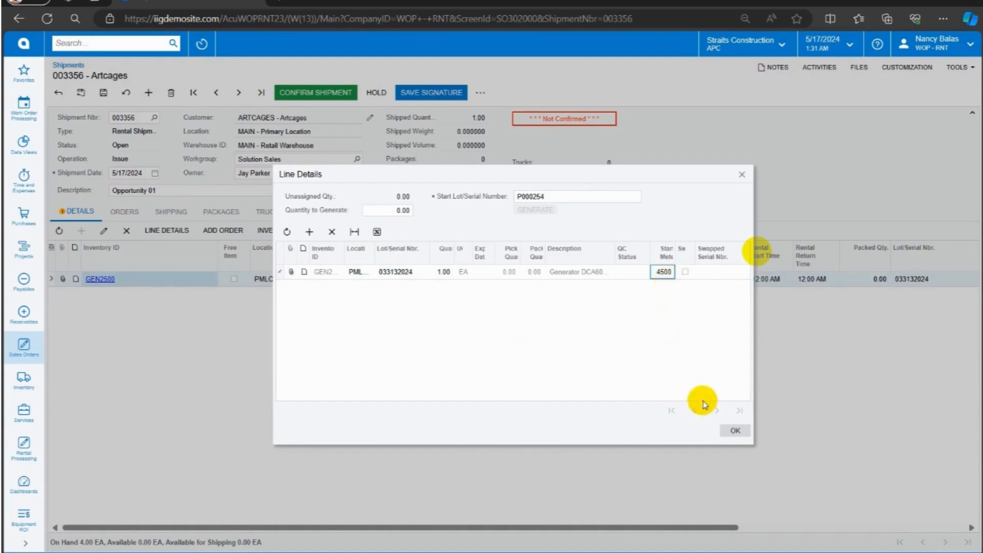
{"action": "left_click", "coordinate": [735, 431]}
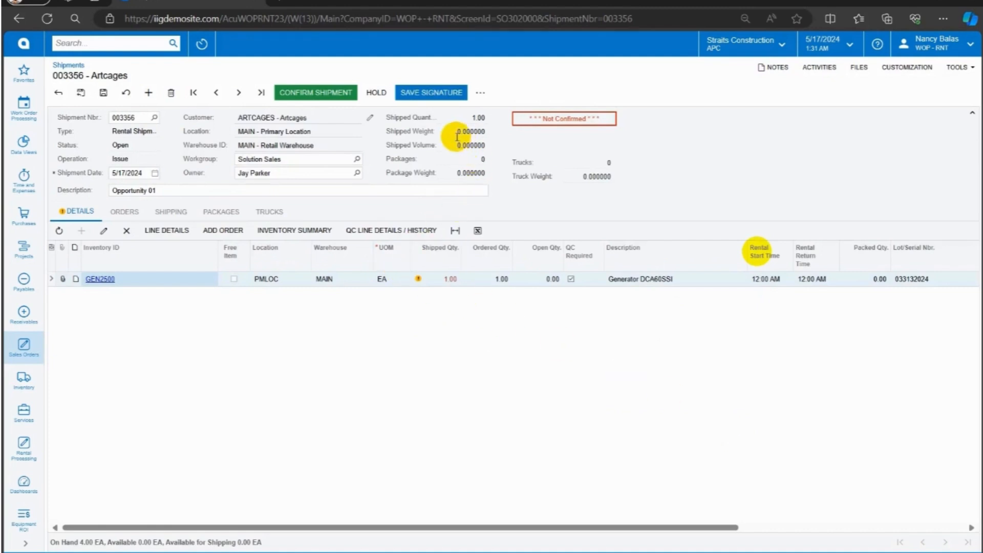
{"action": "left_click", "coordinate": [104, 91]}
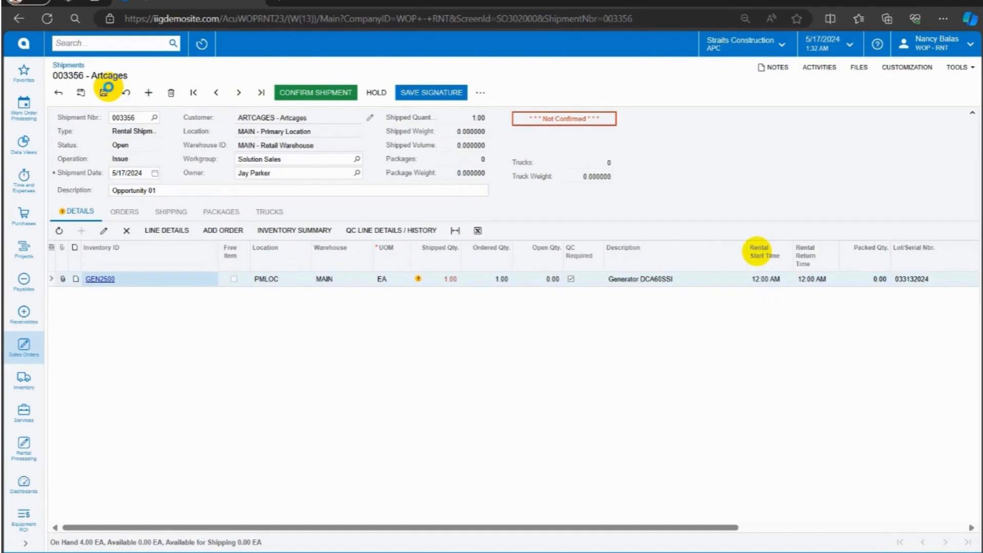
Put the shipment through QC Inspection and open its QC Code Tracking / Inspection records.
{"action": "left_click", "coordinate": [481, 94]}
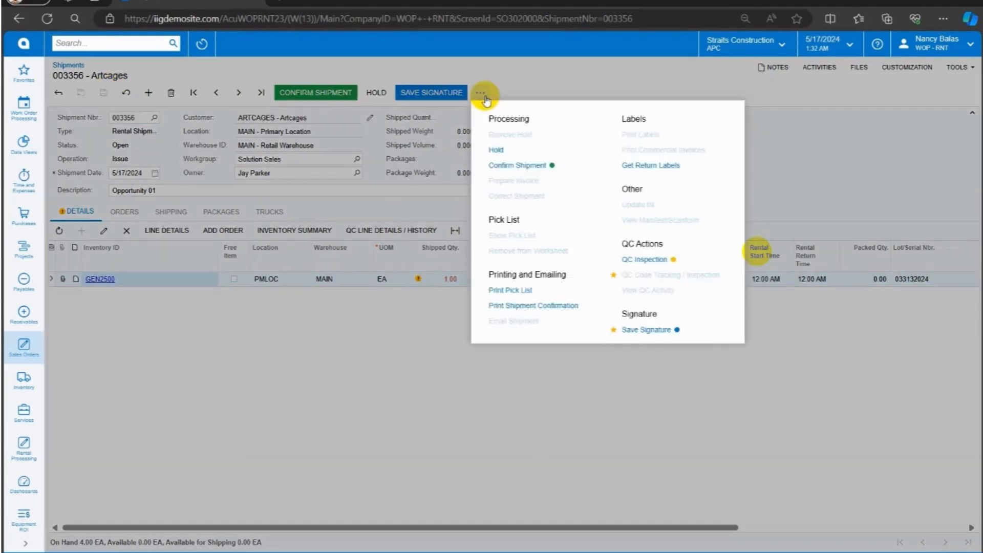
{"action": "left_click", "coordinate": [661, 256]}
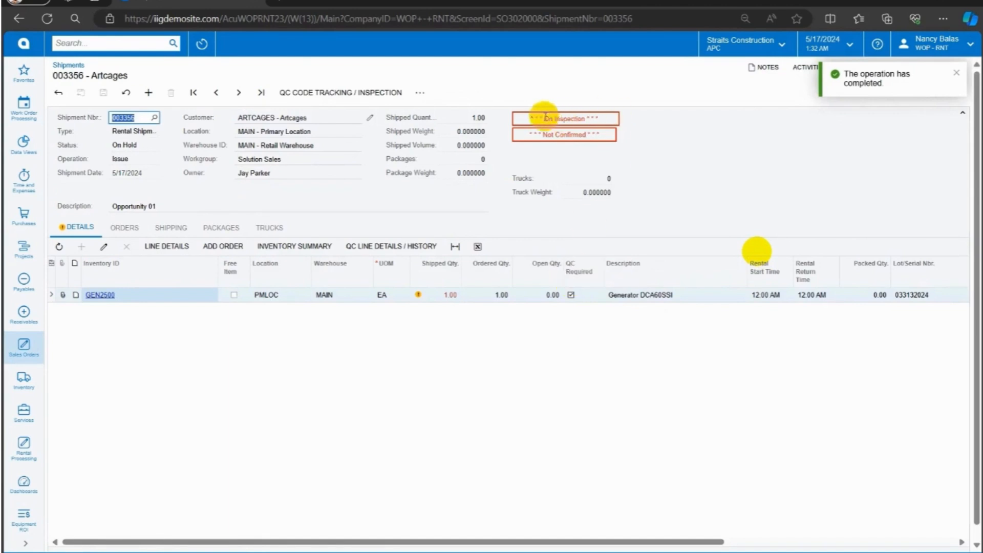
{"action": "left_click", "coordinate": [370, 97]}
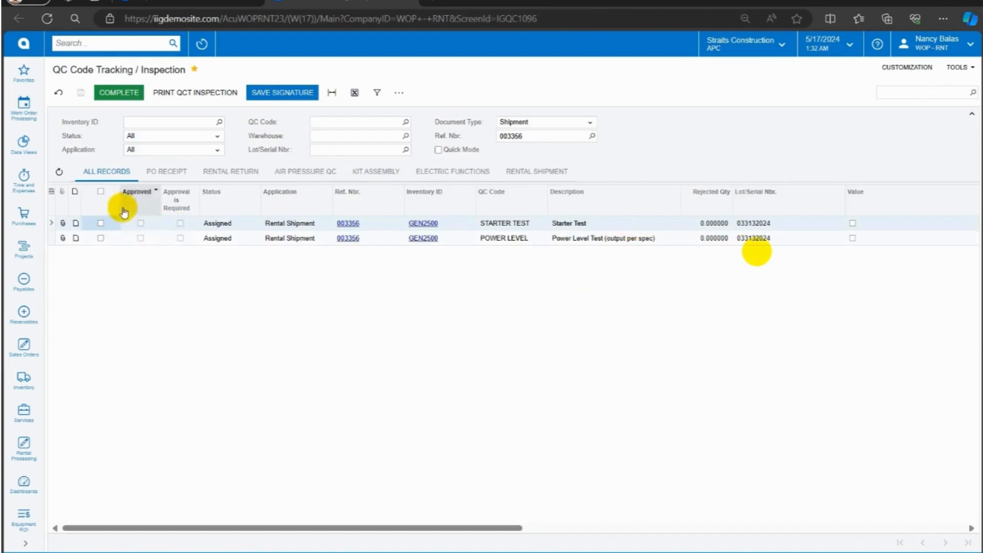
Select both QC records and set the status of STARTER TEST and POWER LEVEL to Completed.
{"action": "left_click", "coordinate": [101, 191]}
{"action": "left_click", "coordinate": [225, 223]}
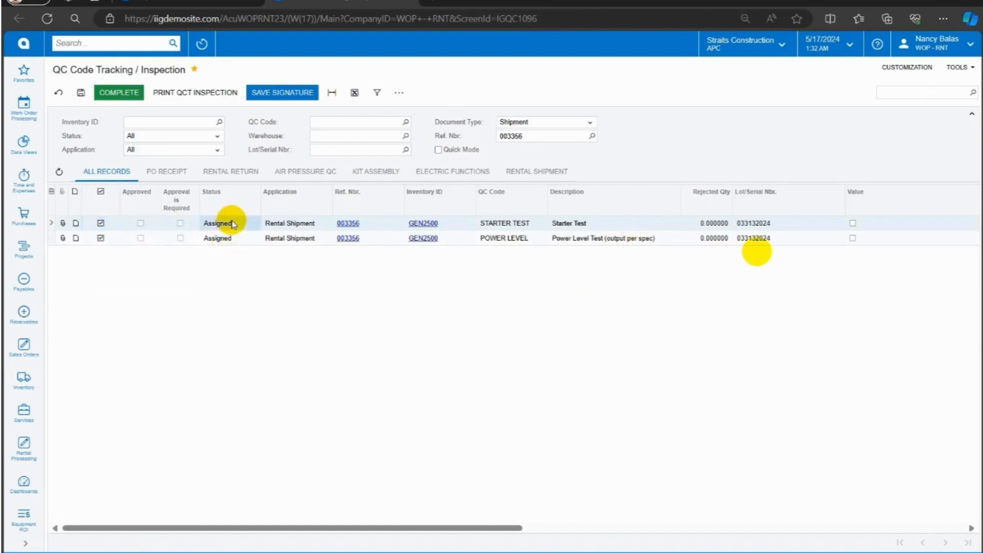
{"action": "left_click", "coordinate": [228, 223]}
{"action": "left_click", "coordinate": [239, 253]}
{"action": "left_click", "coordinate": [240, 237]}
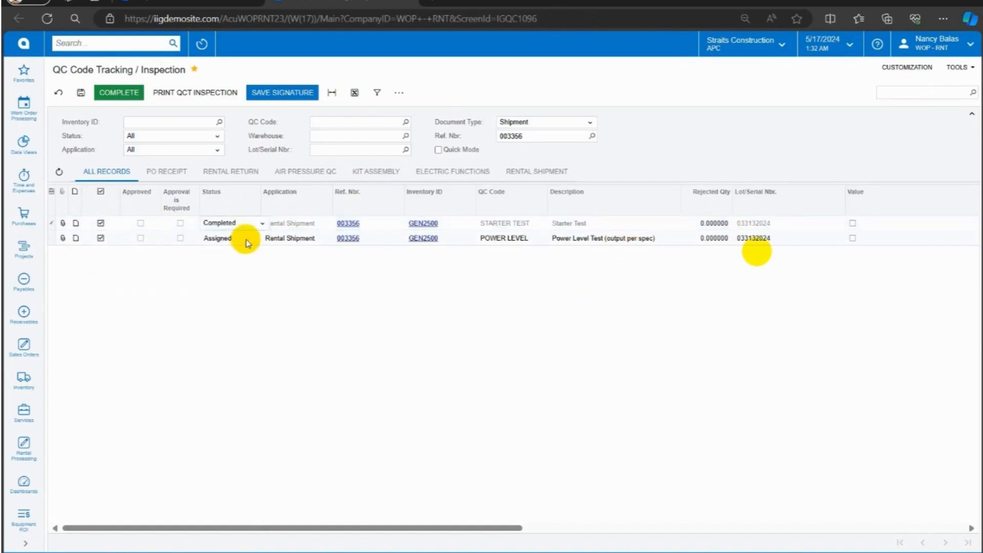
{"action": "left_click", "coordinate": [241, 237]}
{"action": "left_click", "coordinate": [245, 237]}
{"action": "left_click", "coordinate": [247, 268]}
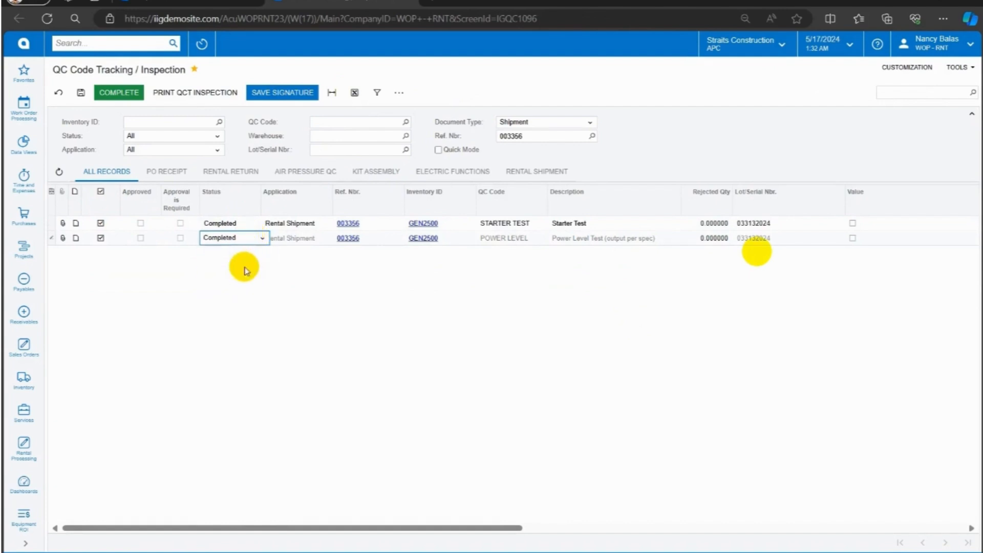
Mark the Value of both QC tests as passed and complete the inspection.
{"action": "left_click", "coordinate": [855, 223]}
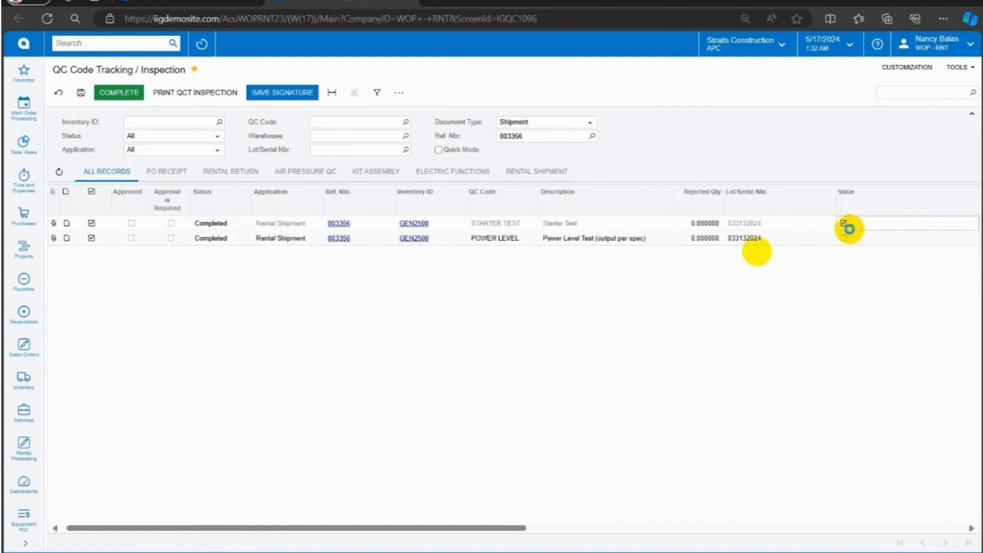
{"action": "left_click", "coordinate": [843, 238]}
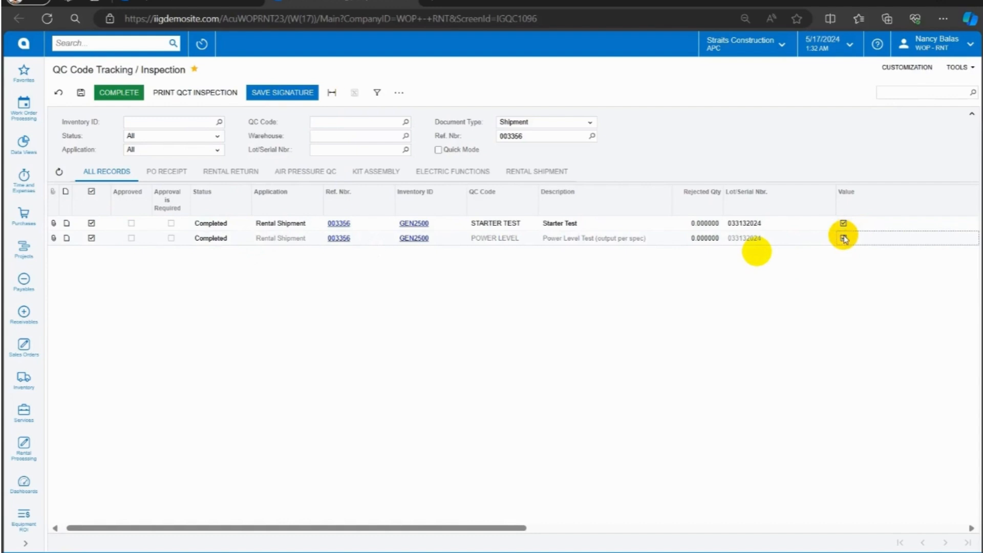
{"action": "left_click", "coordinate": [118, 93]}
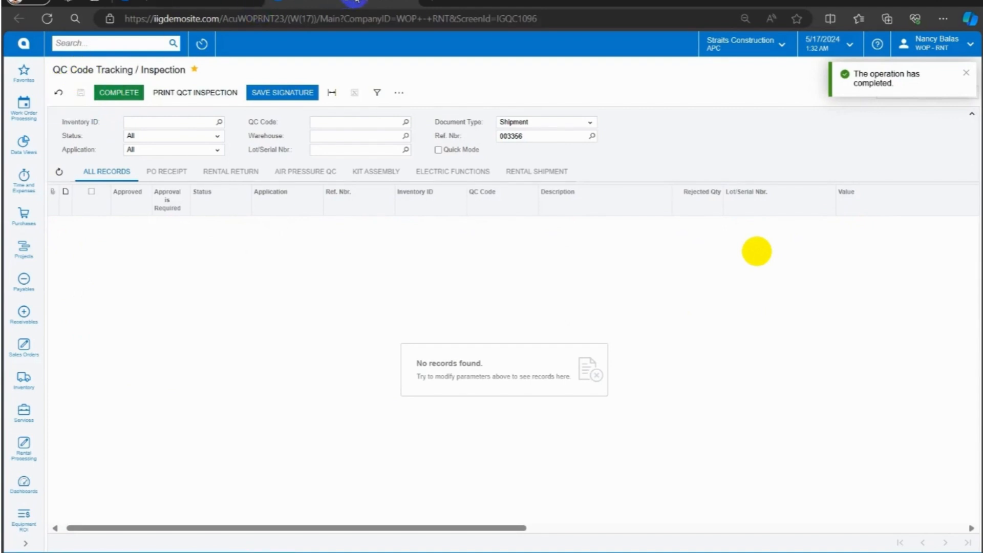
Return to the refreshed shipment, check the GEN2500 line's QC Completed flag, and remove the shipment's hold.
{"action": "left_click", "coordinate": [410, 1]}
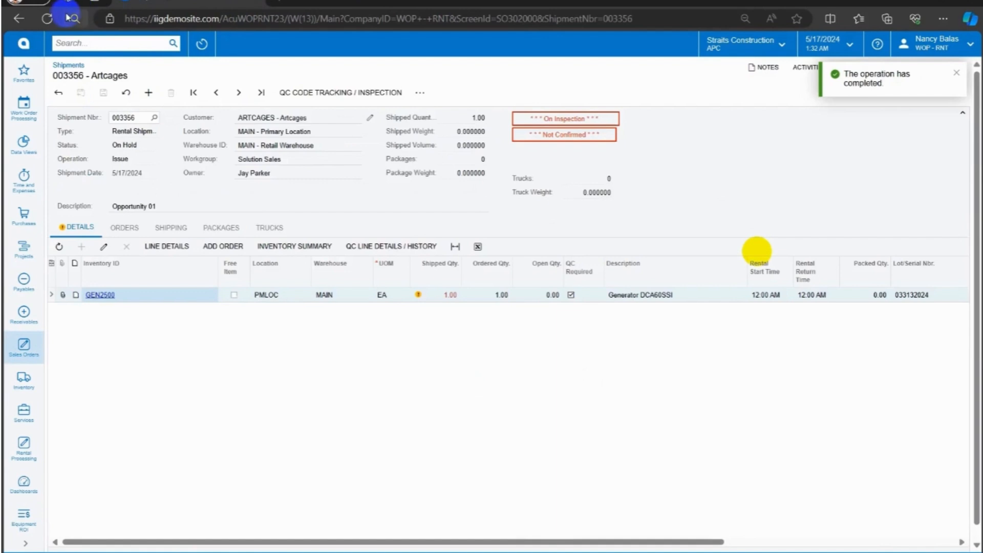
{"action": "left_click", "coordinate": [48, 19]}
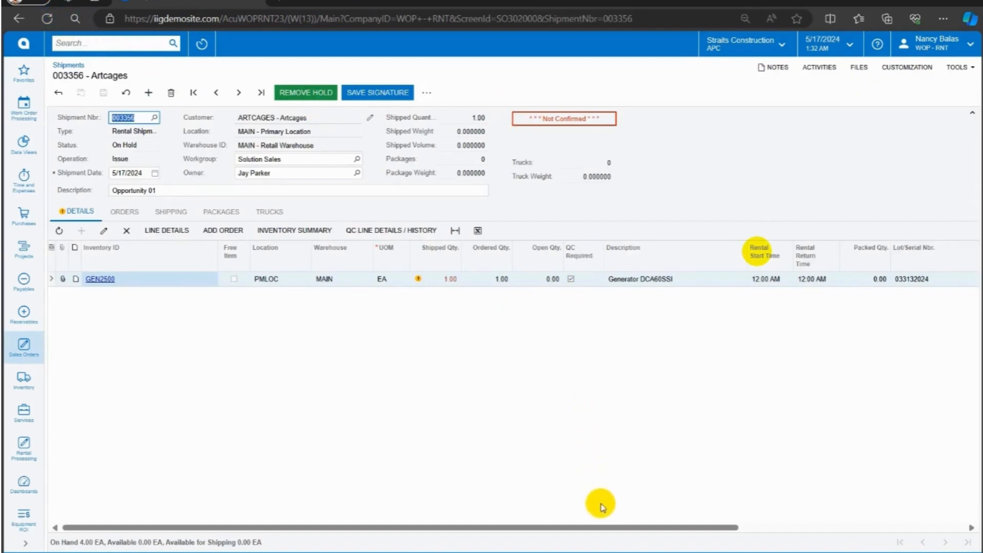
{"action": "left_click_drag", "start_coordinate": [598, 528], "coordinate": [899, 527]}
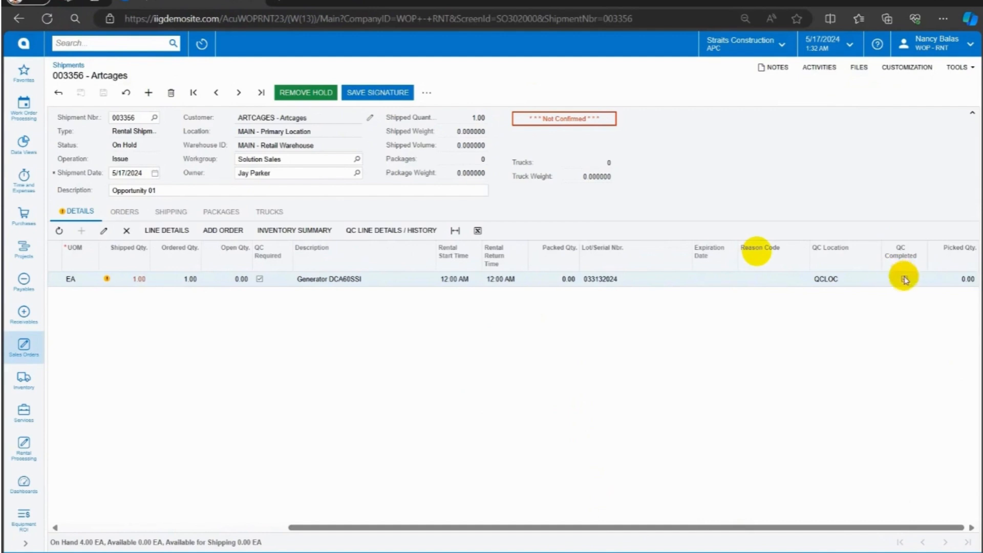
{"action": "left_click_drag", "start_coordinate": [731, 528], "coordinate": [484, 522]}
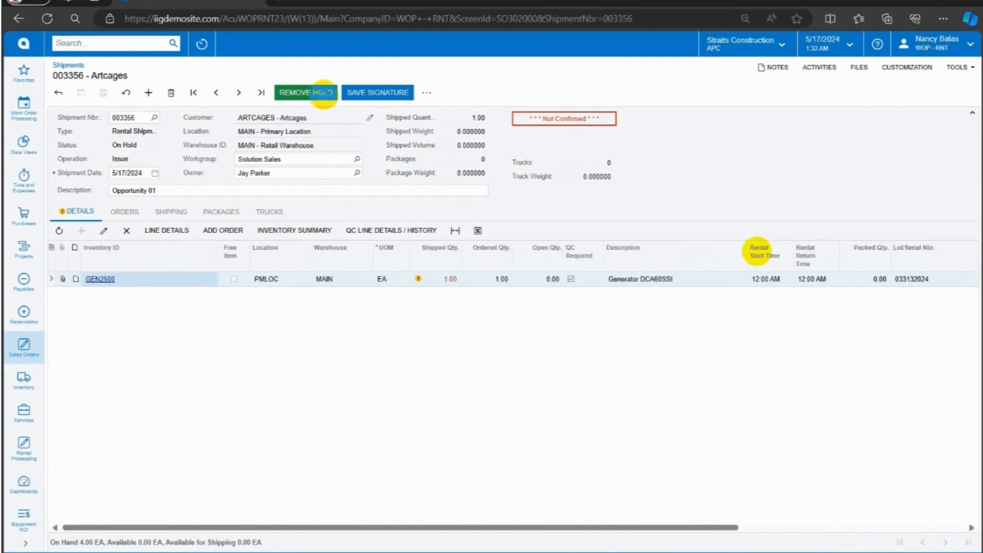
{"action": "left_click", "coordinate": [324, 93]}
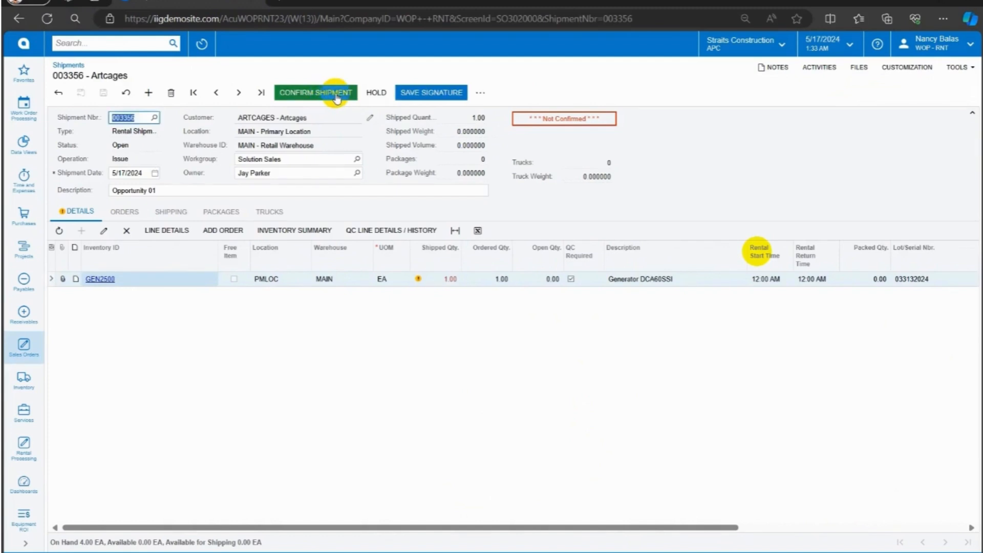
Confirm the shipment and open the Artcages rental sales order described as Opportunity 01.
{"action": "left_click", "coordinate": [334, 93]}
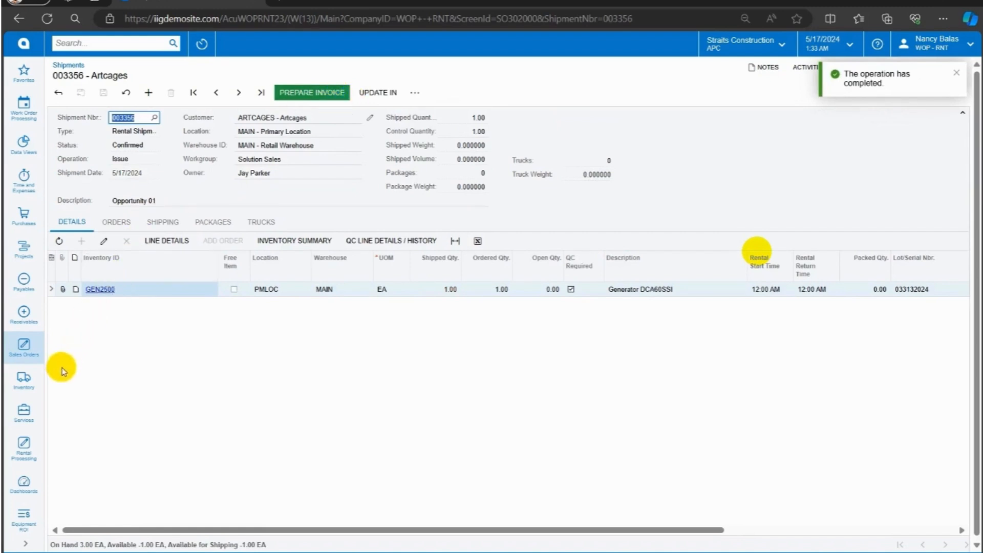
{"action": "left_click", "coordinate": [28, 450]}
{"action": "left_click", "coordinate": [147, 123]}
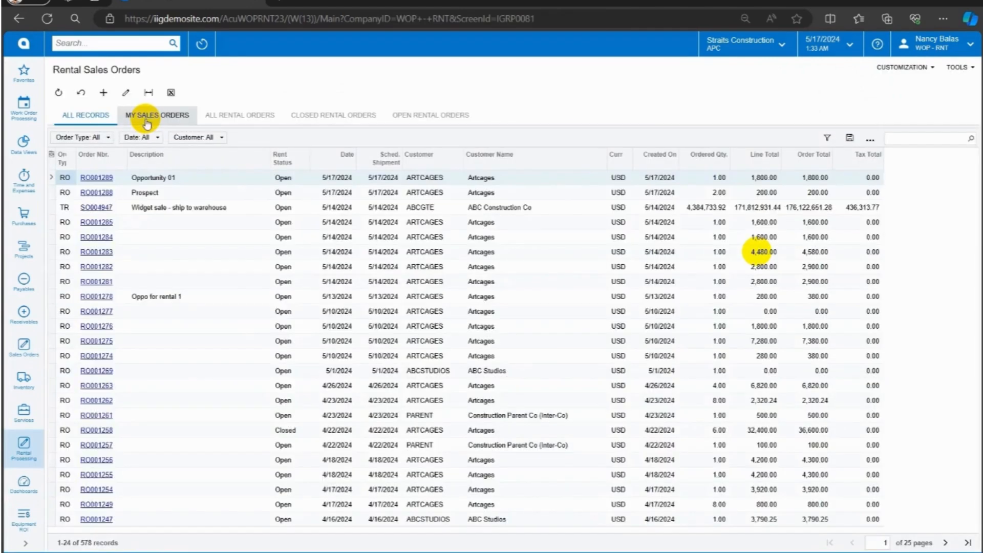
{"action": "left_click", "coordinate": [101, 177]}
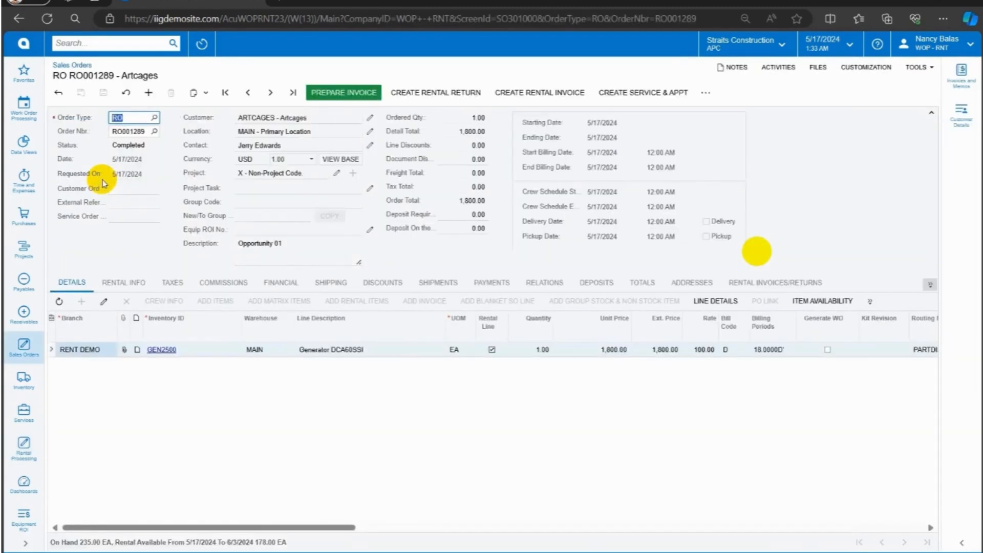
Review the rental detail information of the order's GEN2500 line, including its dates, bill code and billing type.
{"action": "left_click", "coordinate": [138, 281]}
{"action": "left_click", "coordinate": [74, 282]}
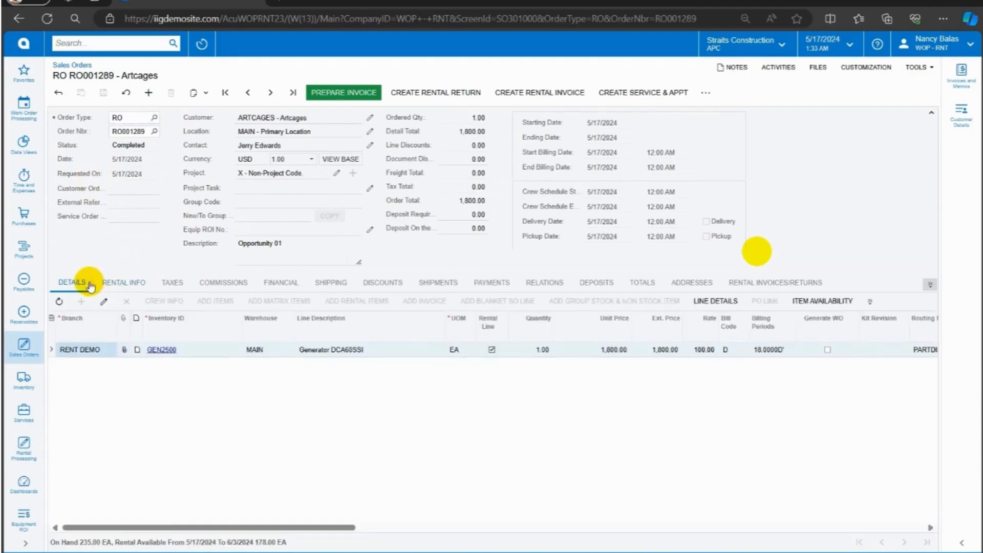
{"action": "left_click", "coordinate": [869, 302]}
{"action": "left_click", "coordinate": [866, 330]}
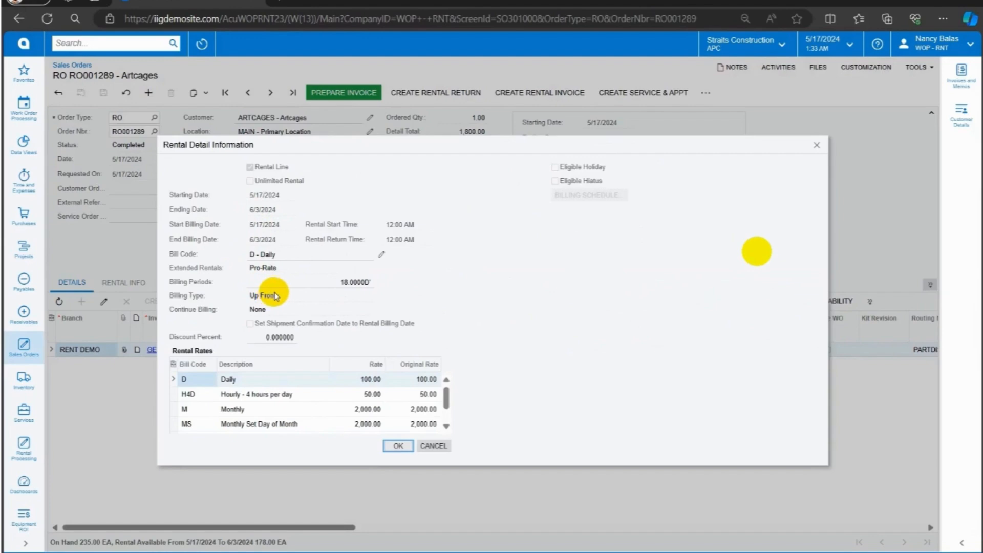
{"action": "left_click", "coordinate": [402, 444]}
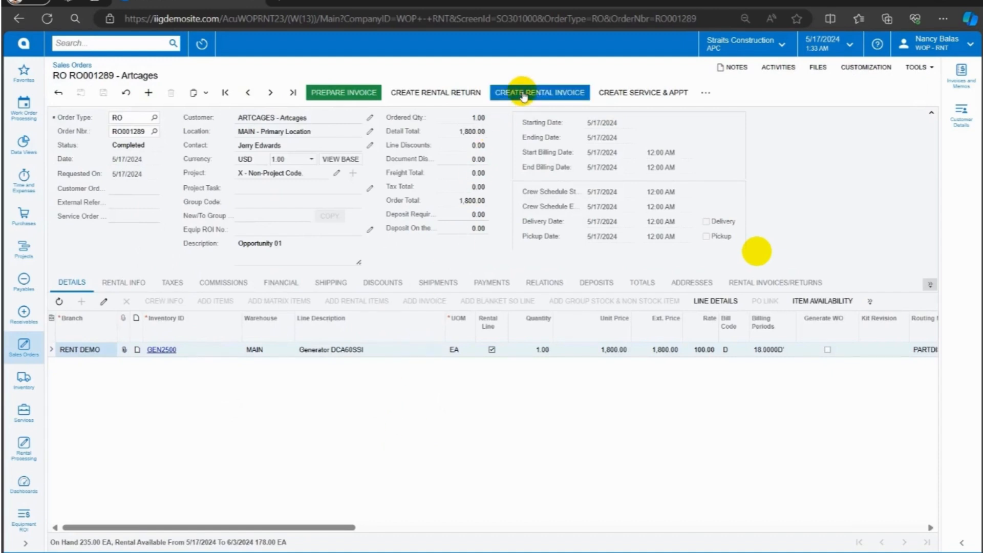
Create a rental invoice for the order's GEN2500 line with non-stock lines included.
{"action": "left_click", "coordinate": [522, 93]}
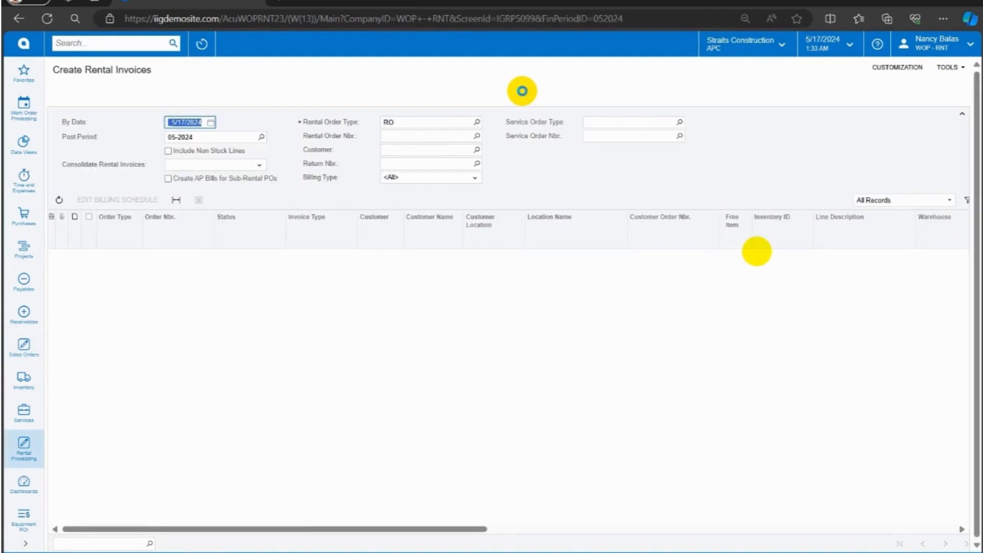
{"action": "left_click", "coordinate": [169, 151]}
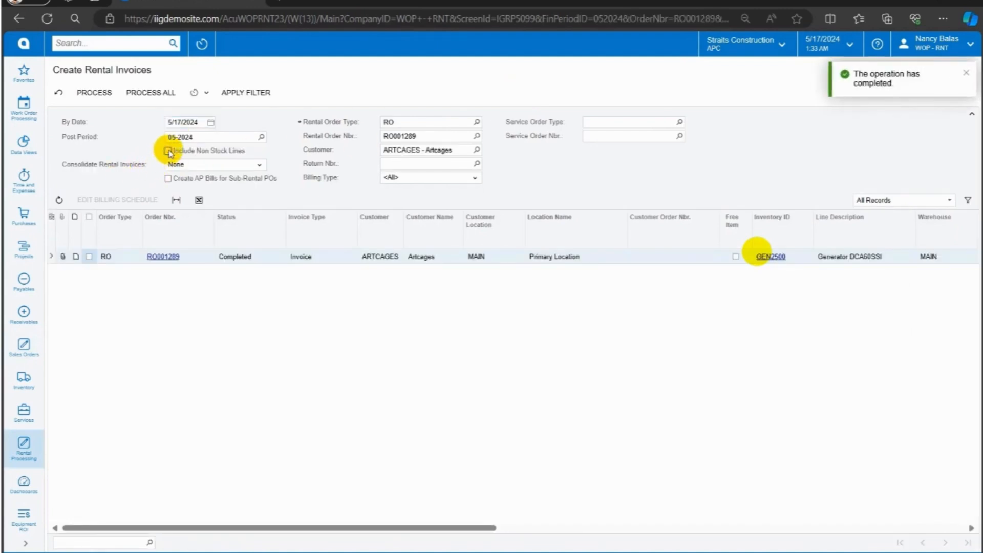
{"action": "left_click", "coordinate": [89, 256]}
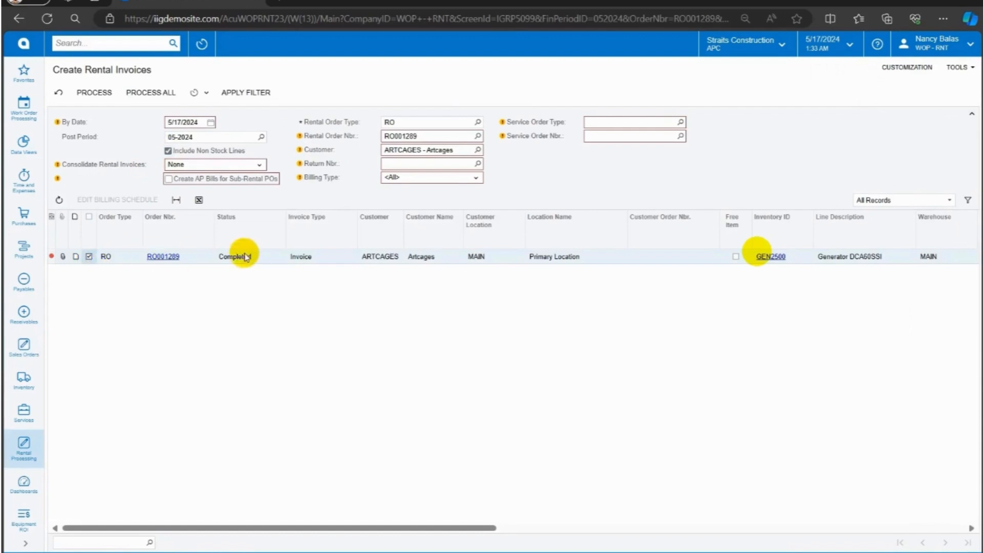
{"action": "left_click", "coordinate": [113, 92]}
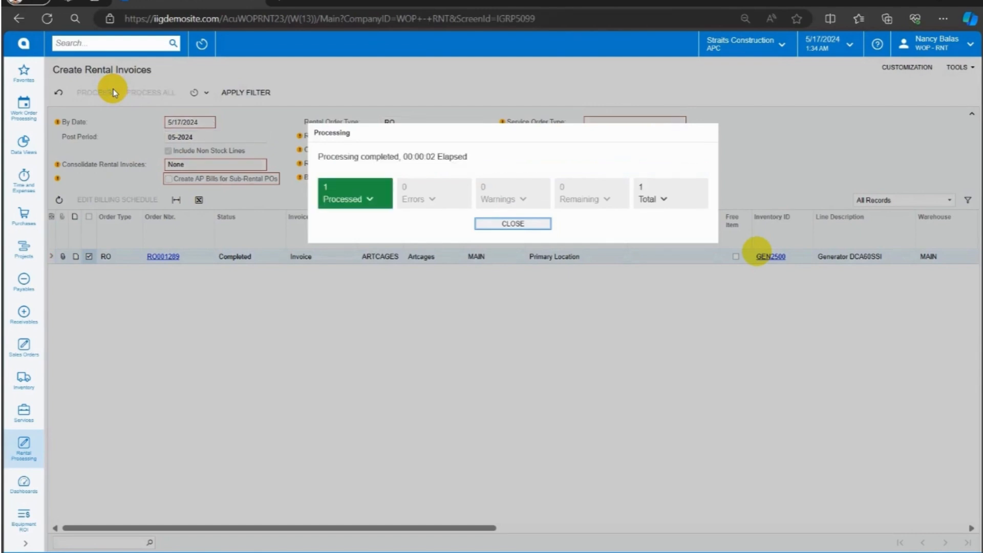
{"action": "left_click", "coordinate": [509, 223]}
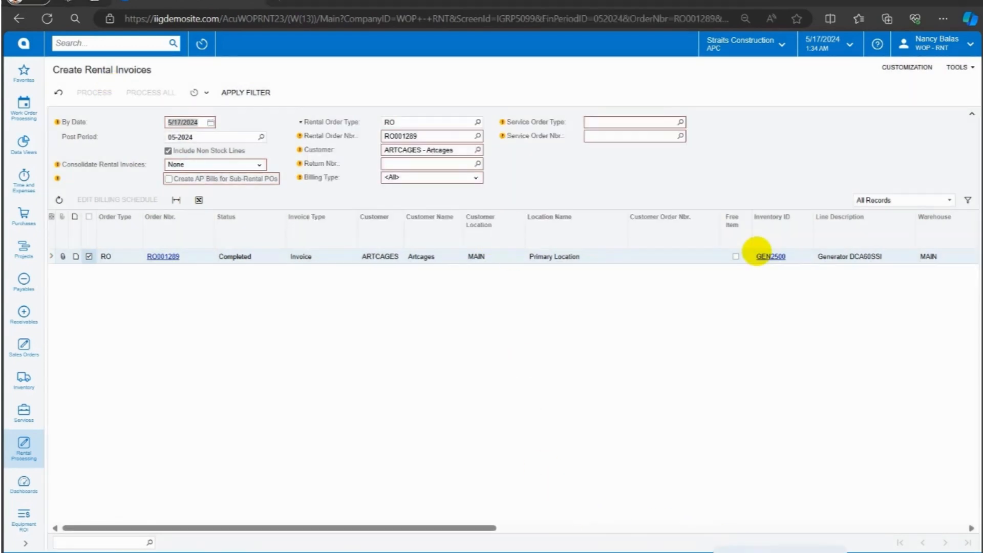
{"action": "left_click", "coordinate": [90, 256]}
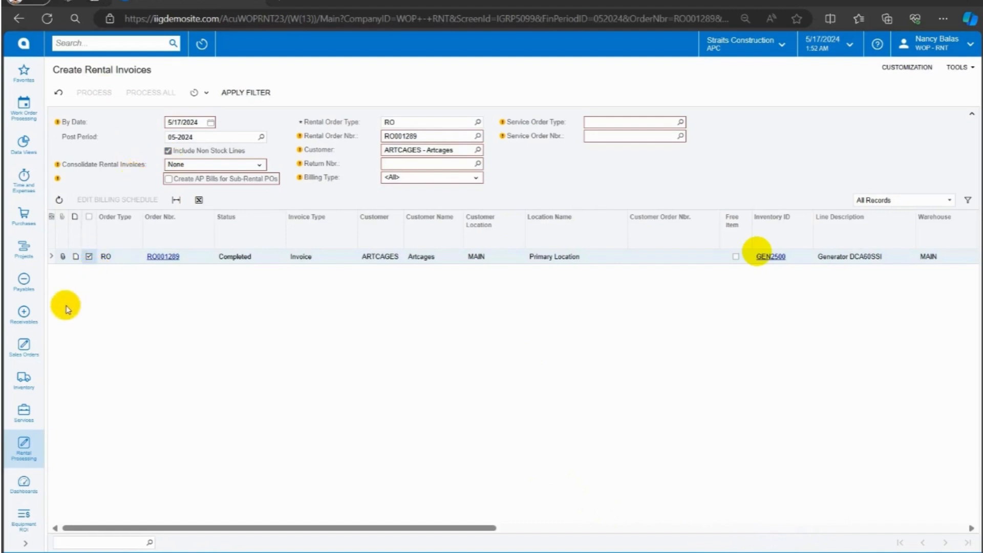
Reopen the Opportunity 01 rental sales order and open its rental invoice.
{"action": "left_click", "coordinate": [30, 457]}
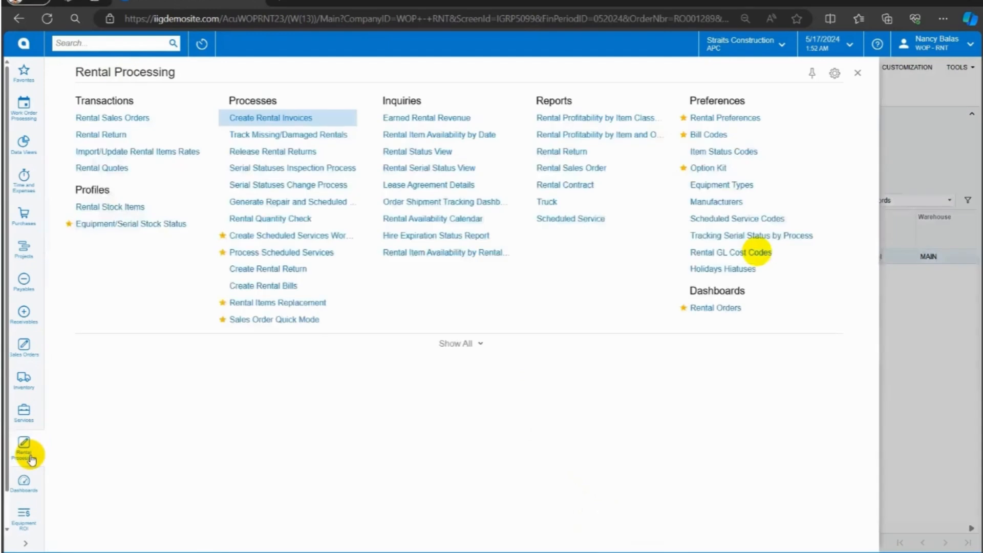
{"action": "left_click", "coordinate": [128, 118]}
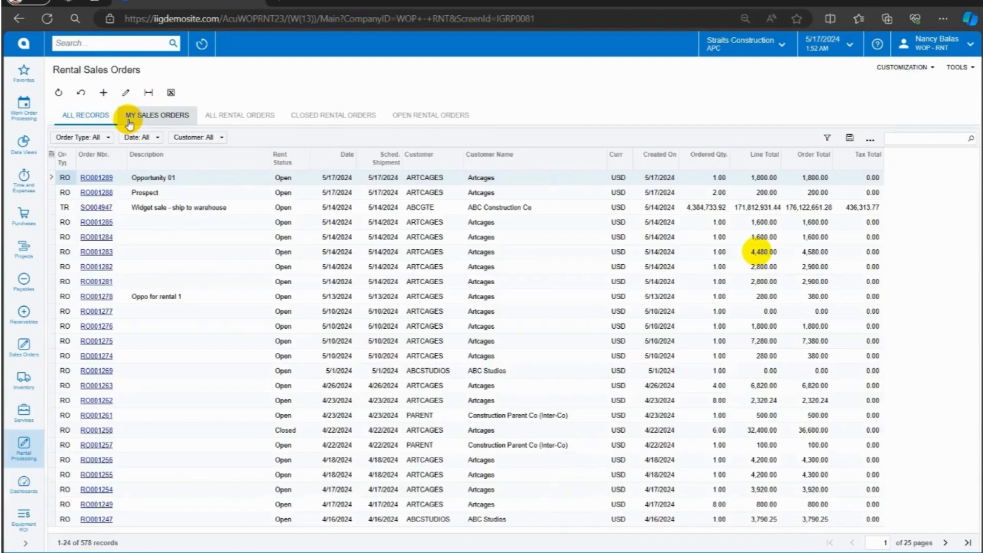
{"action": "left_click", "coordinate": [104, 180]}
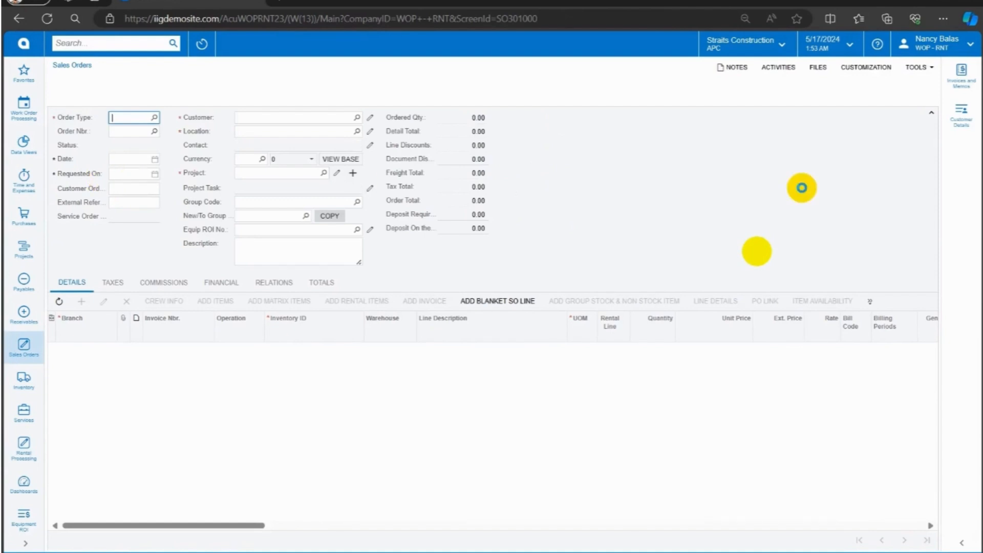
{"action": "left_click", "coordinate": [794, 283]}
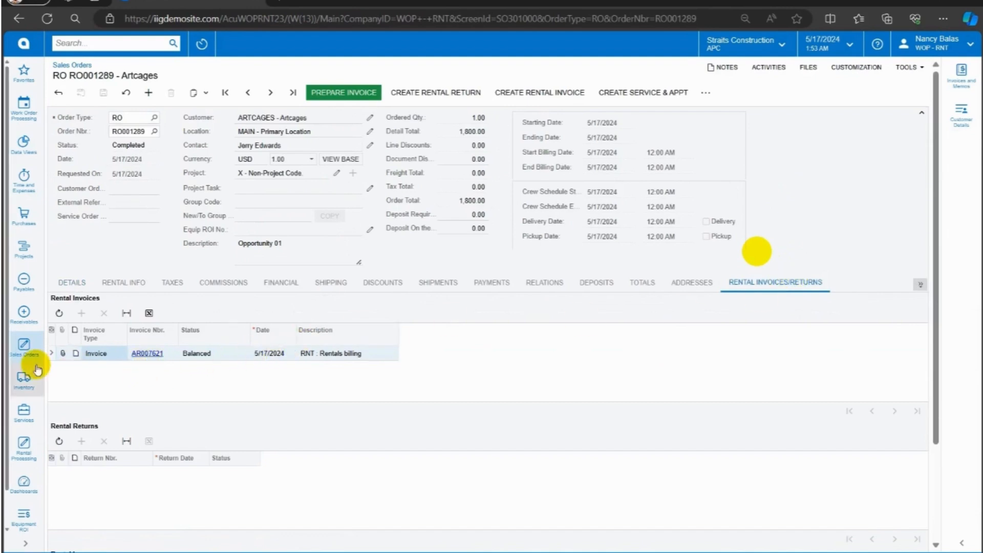
{"action": "left_click", "coordinate": [146, 354]}
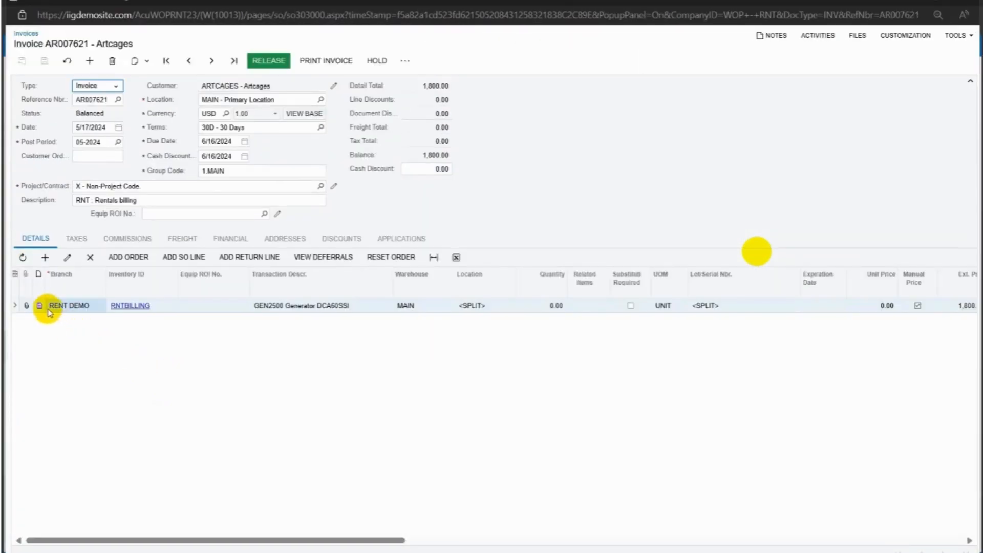
Read the record note on the RNTBILLING line, release the invoice, and refresh the order's rental invoice list.
{"action": "left_click", "coordinate": [40, 305]}
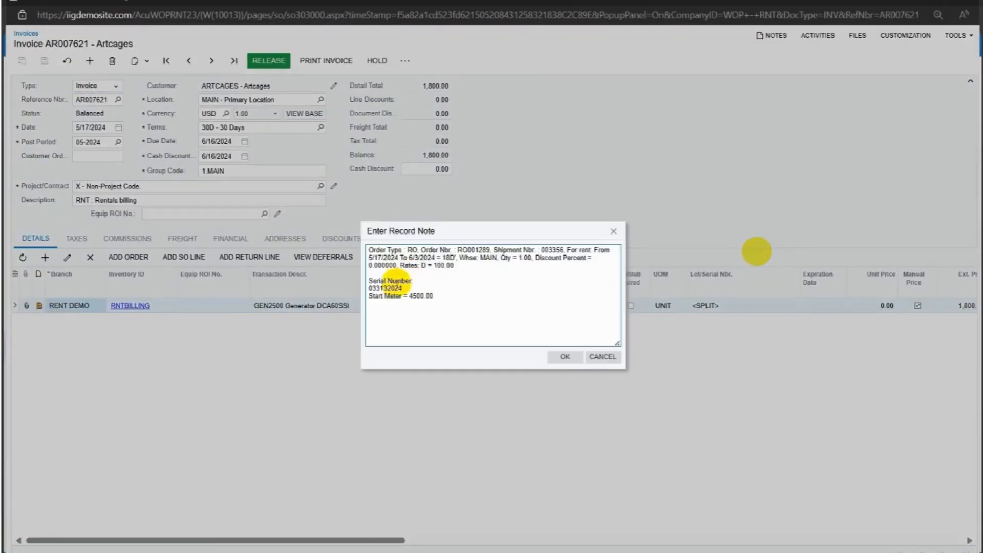
{"action": "left_click", "coordinate": [562, 356]}
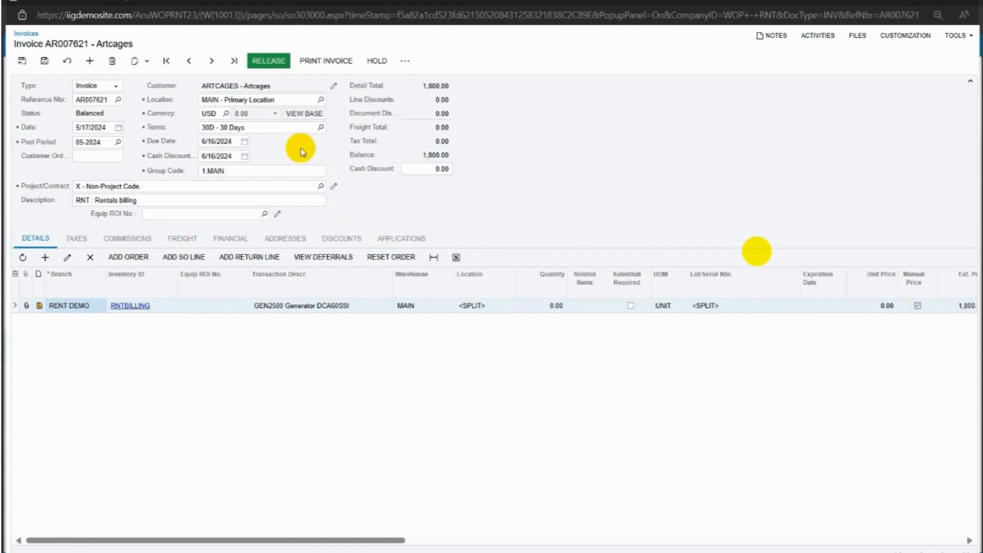
{"action": "left_click", "coordinate": [271, 64]}
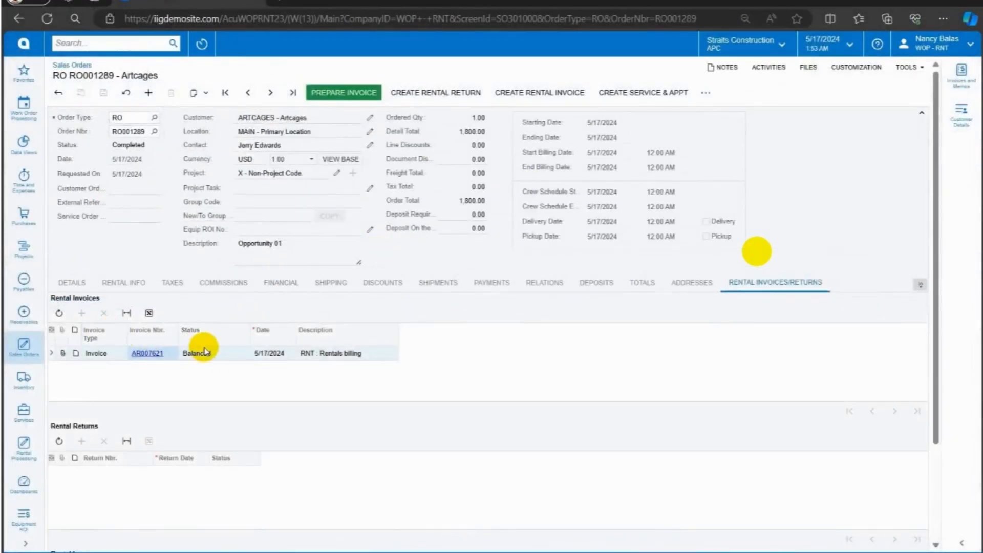
{"action": "left_click", "coordinate": [61, 312]}
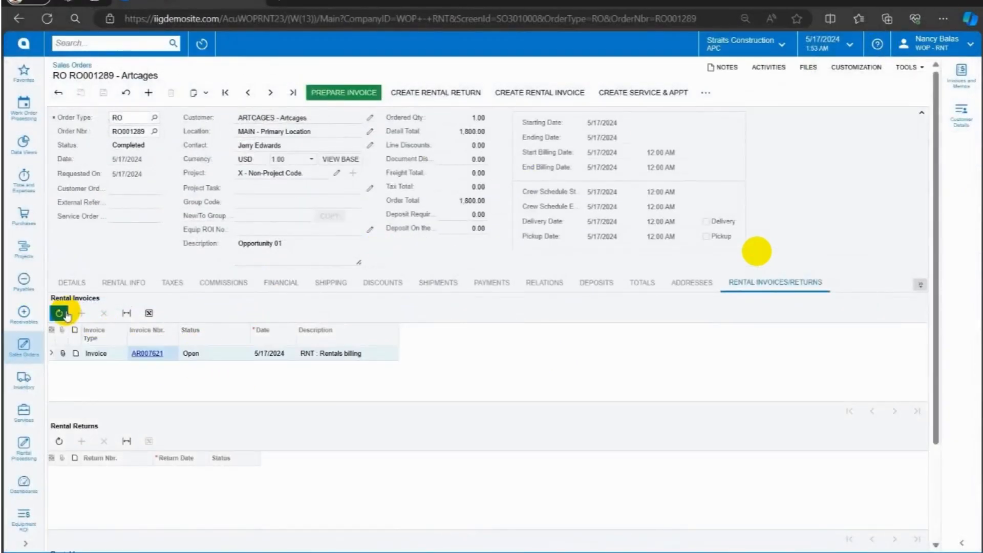
Create and release a payment for the rental invoice, and refresh the order's rental invoice list.
{"action": "left_click", "coordinate": [155, 354]}
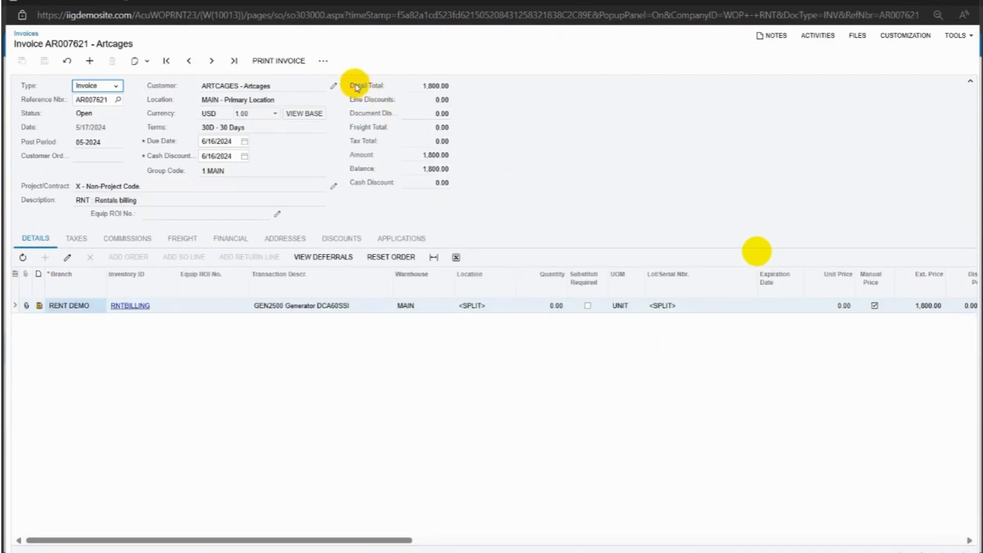
{"action": "left_click", "coordinate": [326, 65]}
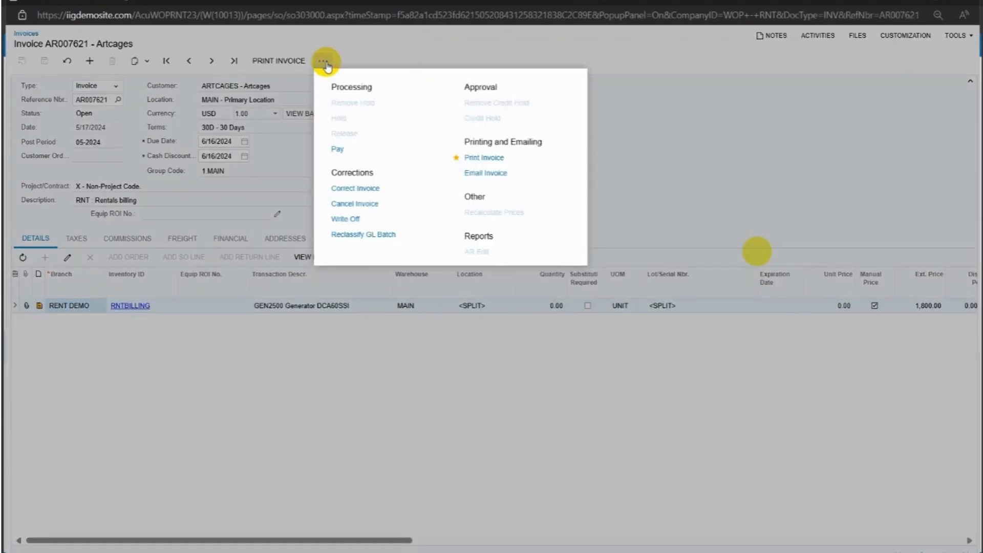
{"action": "left_click", "coordinate": [339, 149]}
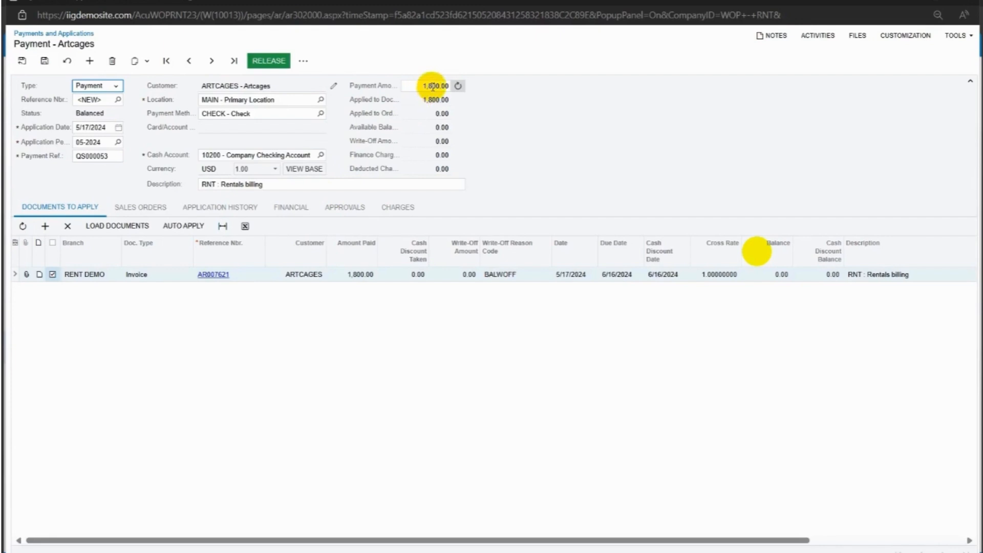
{"action": "left_click", "coordinate": [269, 62]}
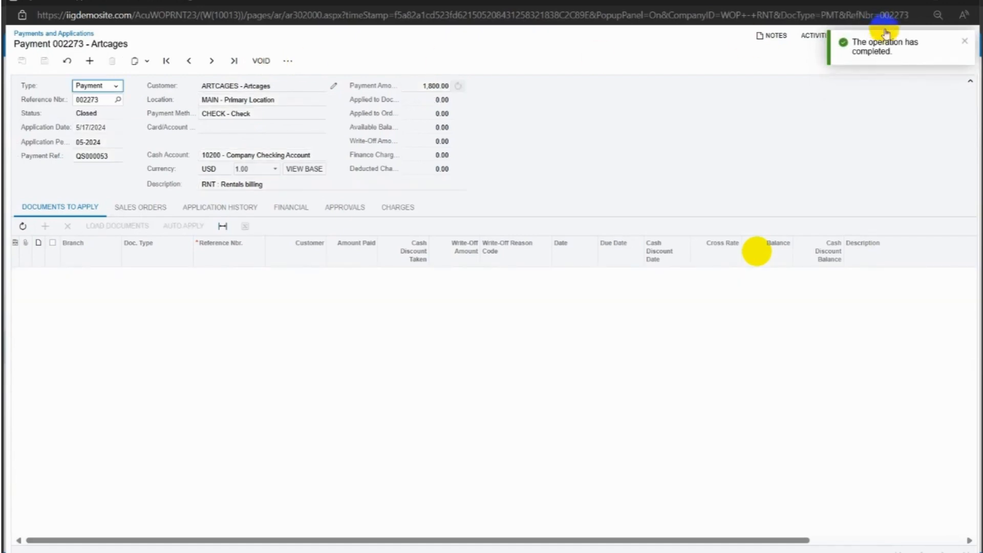
{"action": "left_click", "coordinate": [956, 2]}
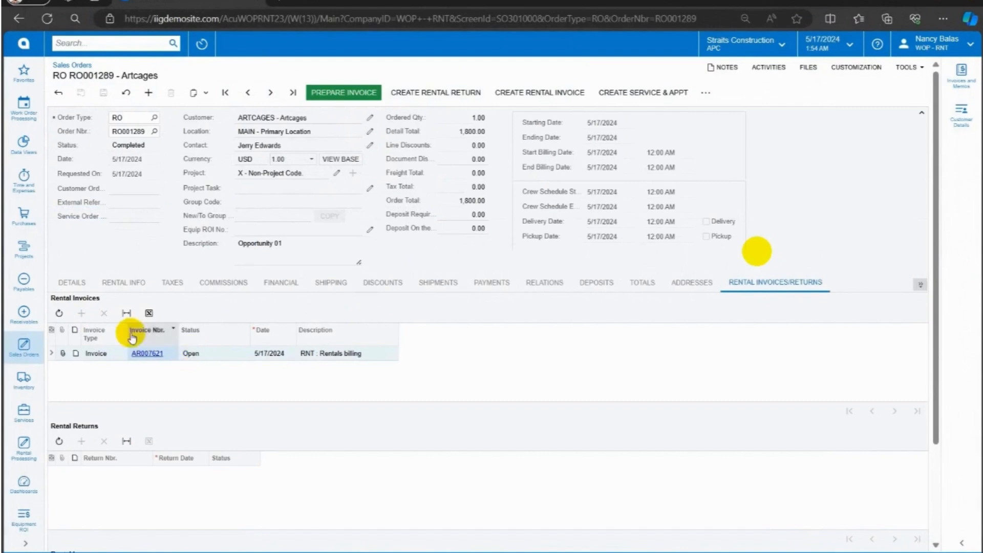
{"action": "left_click", "coordinate": [59, 313]}
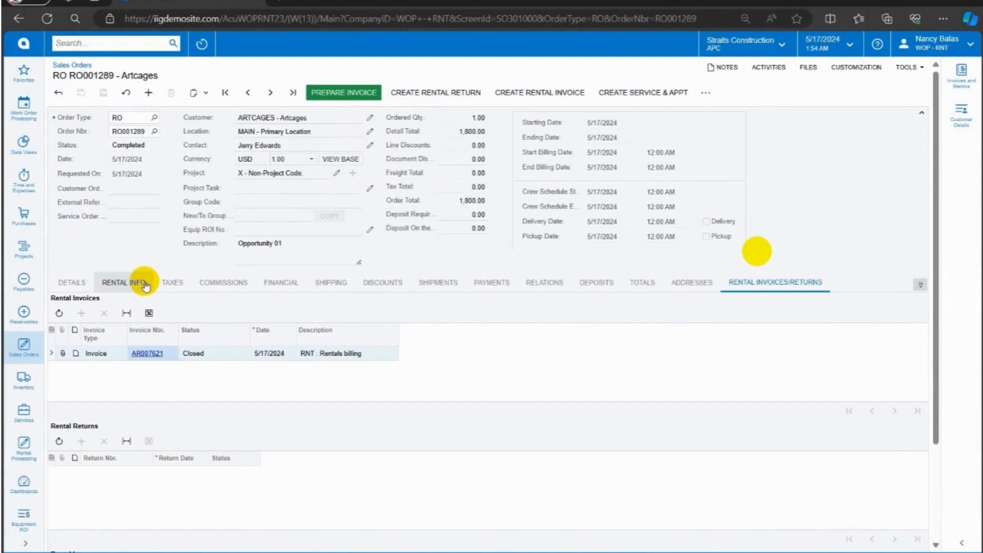
Recheck the GEN2500 line's rental start and end dates in its rental detail information.
{"action": "left_click", "coordinate": [72, 282]}
{"action": "left_click", "coordinate": [871, 301]}
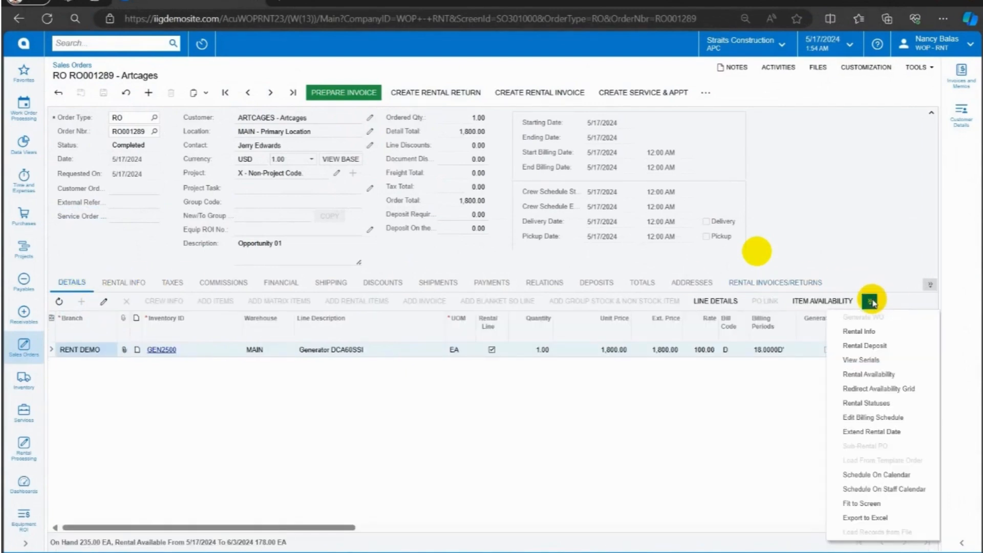
{"action": "left_click", "coordinate": [872, 331]}
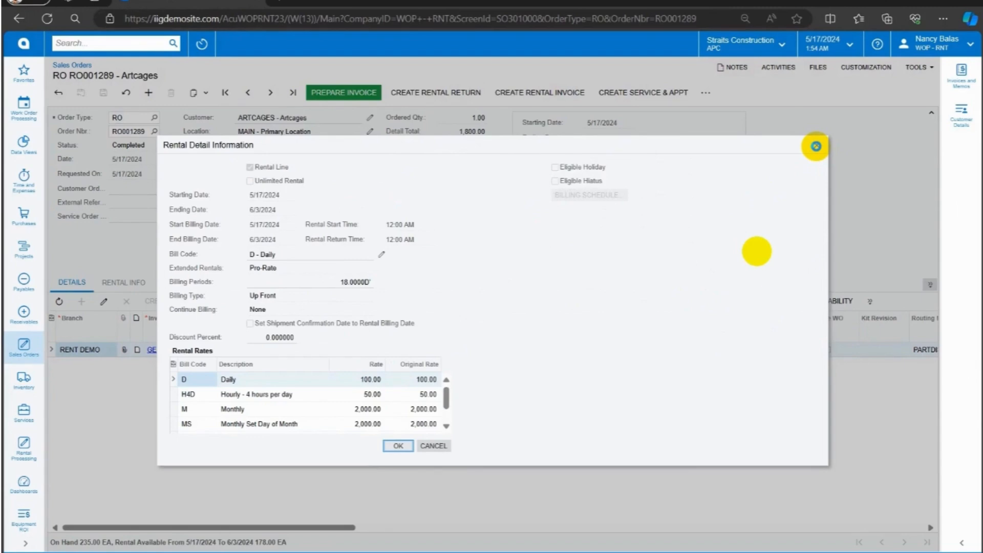
{"action": "left_click", "coordinate": [815, 147]}
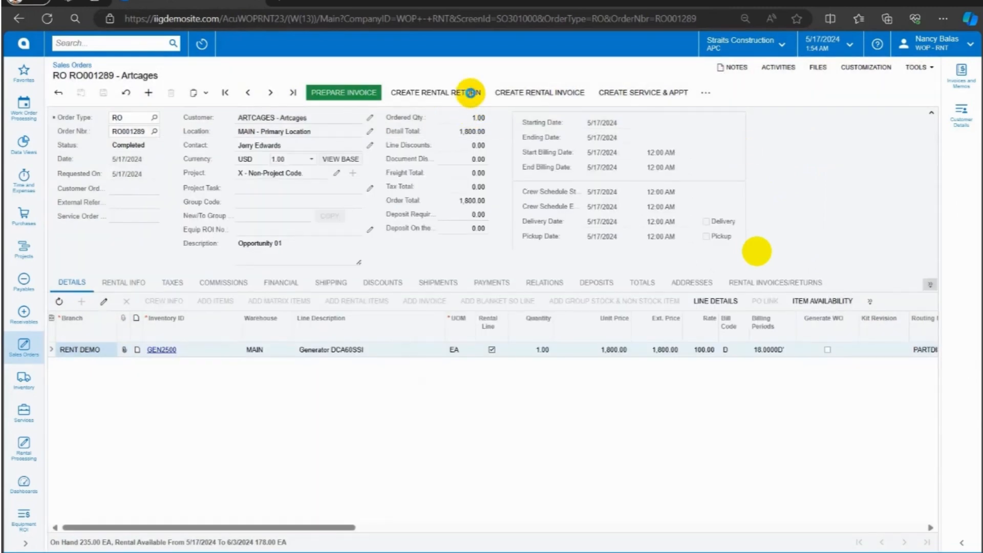
Create a rental return from the order and set its return date to 6/3/2024.
{"action": "left_click", "coordinate": [469, 93]}
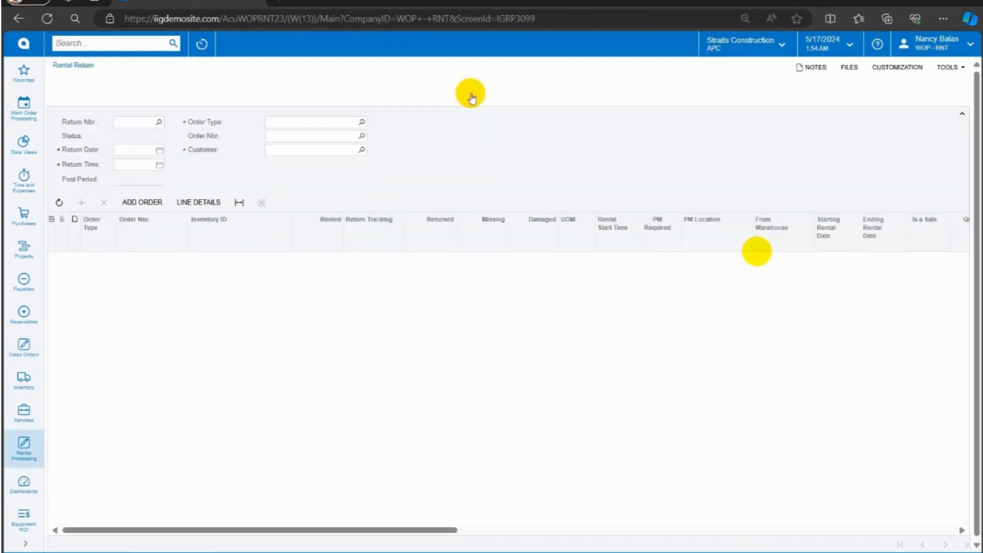
{"action": "left_click", "coordinate": [471, 95]}
{"action": "left_click", "coordinate": [160, 150]}
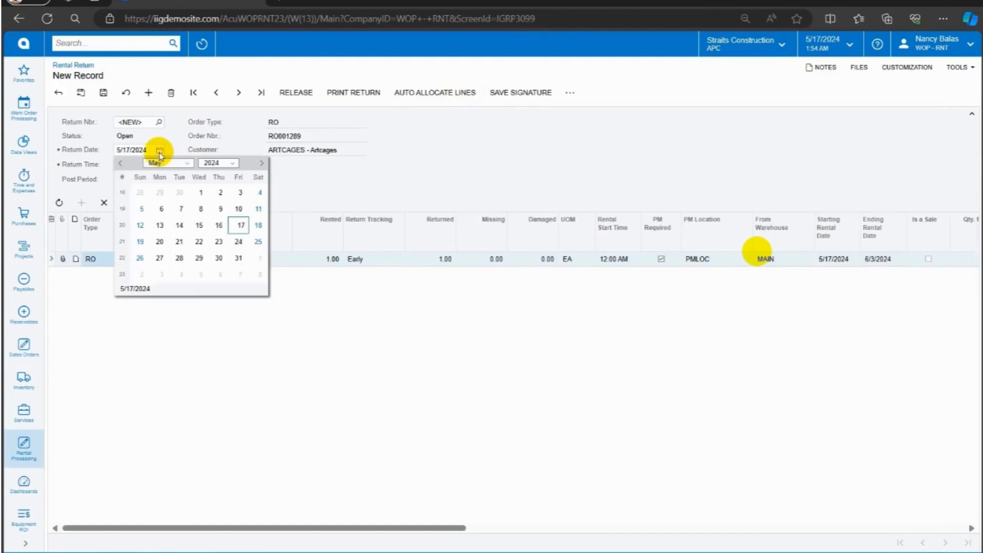
{"action": "left_click", "coordinate": [480, 164]}
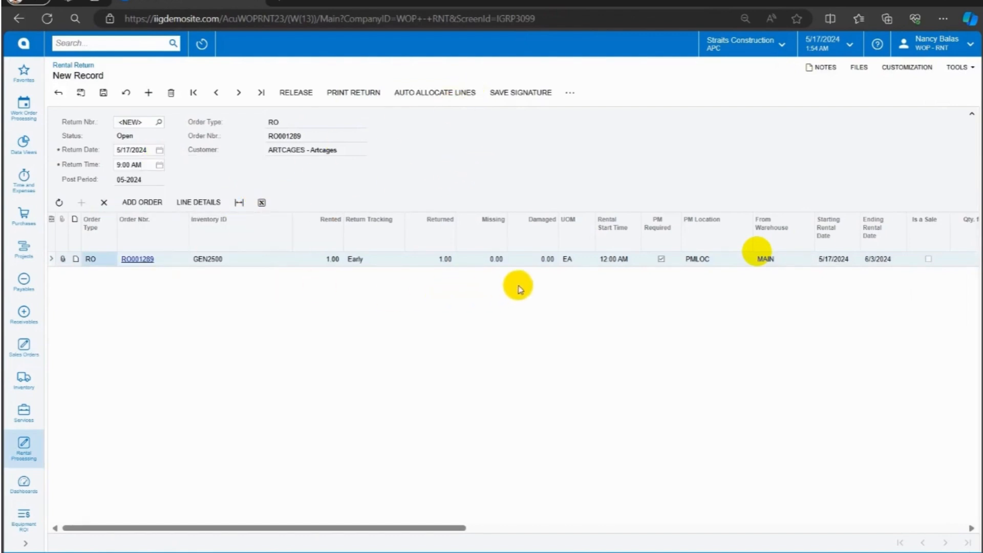
{"action": "left_click", "coordinate": [160, 150]}
{"action": "left_click", "coordinate": [185, 163]}
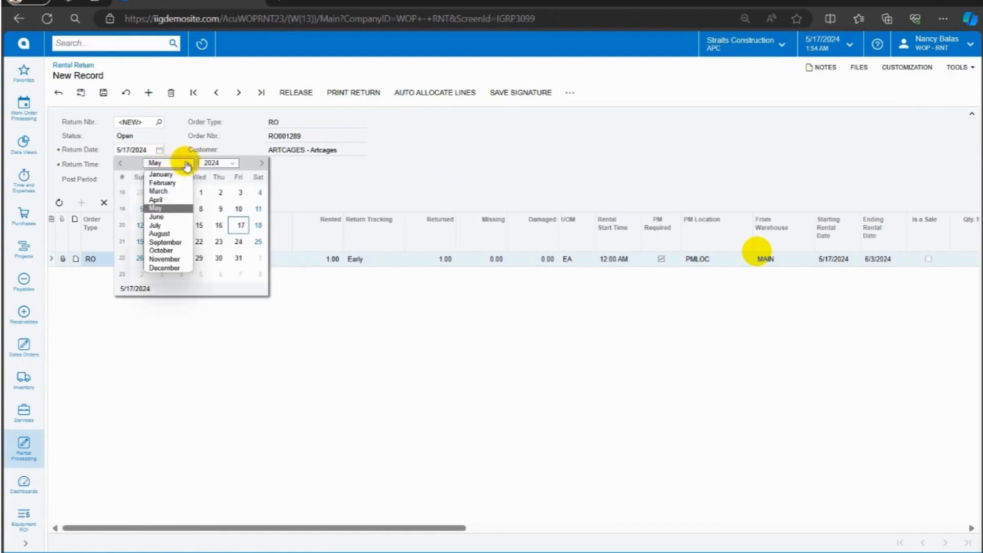
{"action": "left_click", "coordinate": [171, 217]}
{"action": "left_click", "coordinate": [160, 209]}
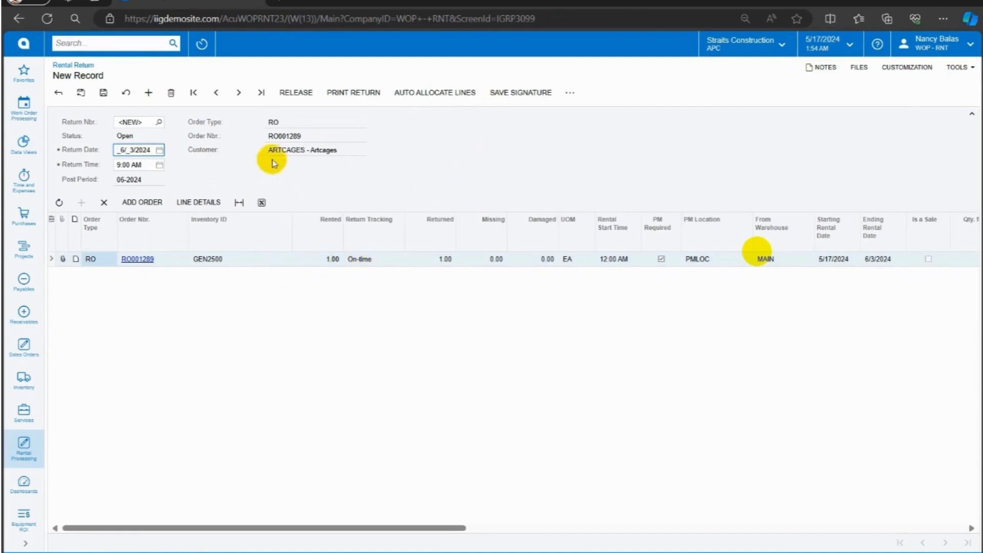
Try to release the new rental return for the GEN2500 line.
{"action": "left_click", "coordinate": [295, 94]}
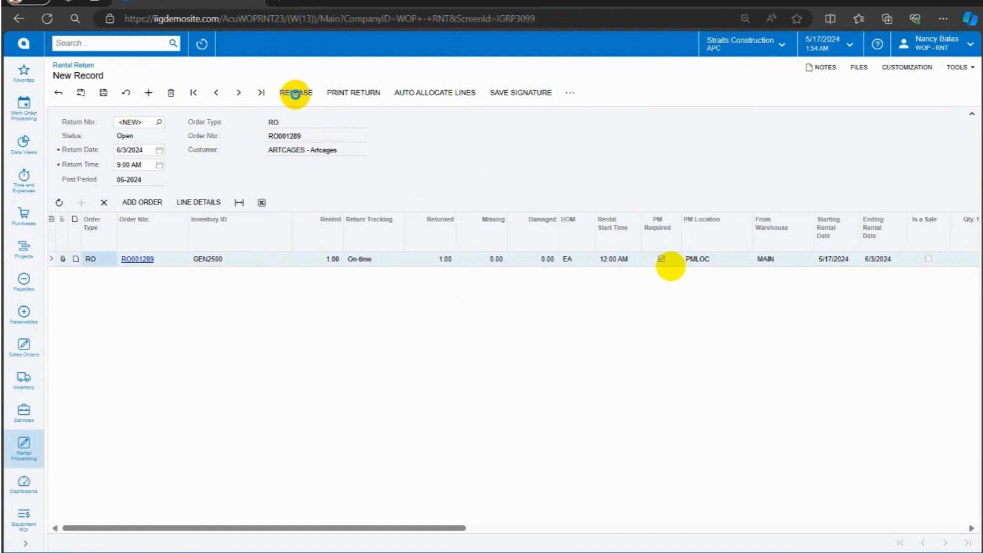
{"action": "left_click", "coordinate": [598, 124]}
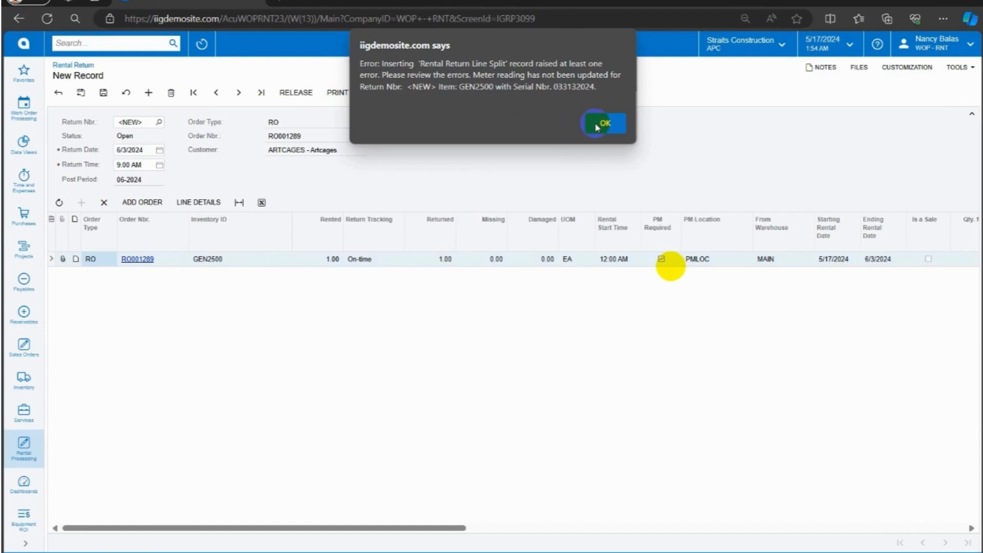
{"action": "left_click", "coordinate": [597, 126]}
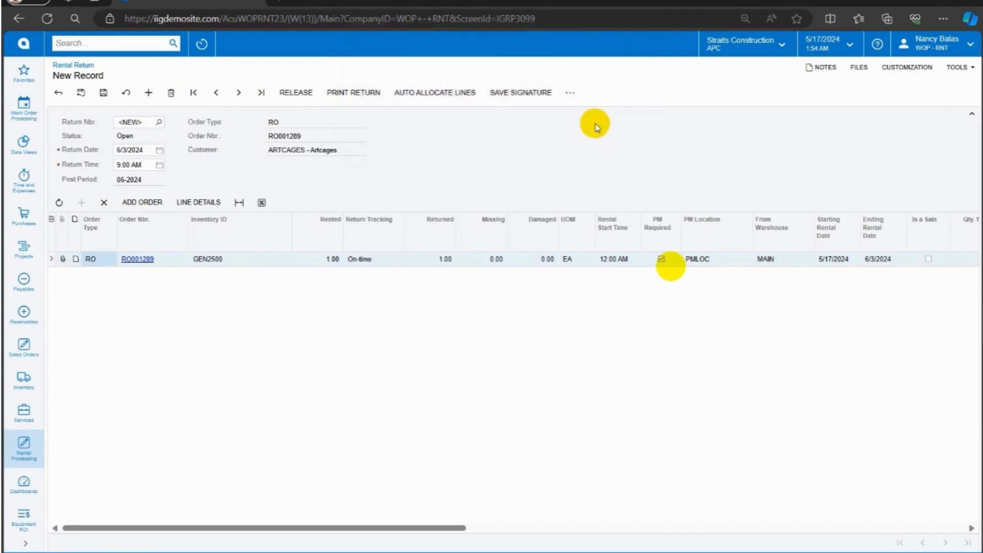
Set the GEN2500 unit's end meter to 4800 in the return's line details, and release the rental return.
{"action": "left_click", "coordinate": [193, 203]}
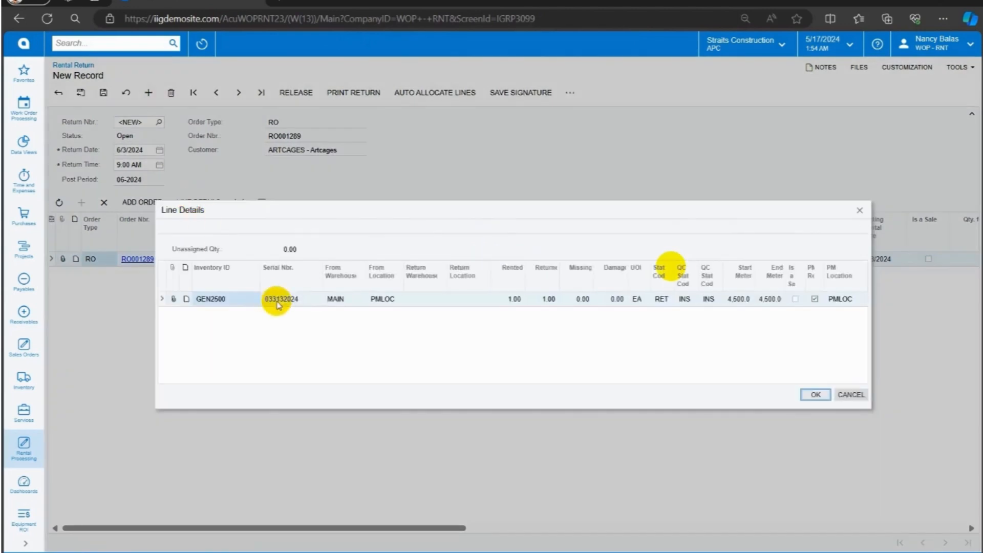
{"action": "left_click", "coordinate": [765, 299]}
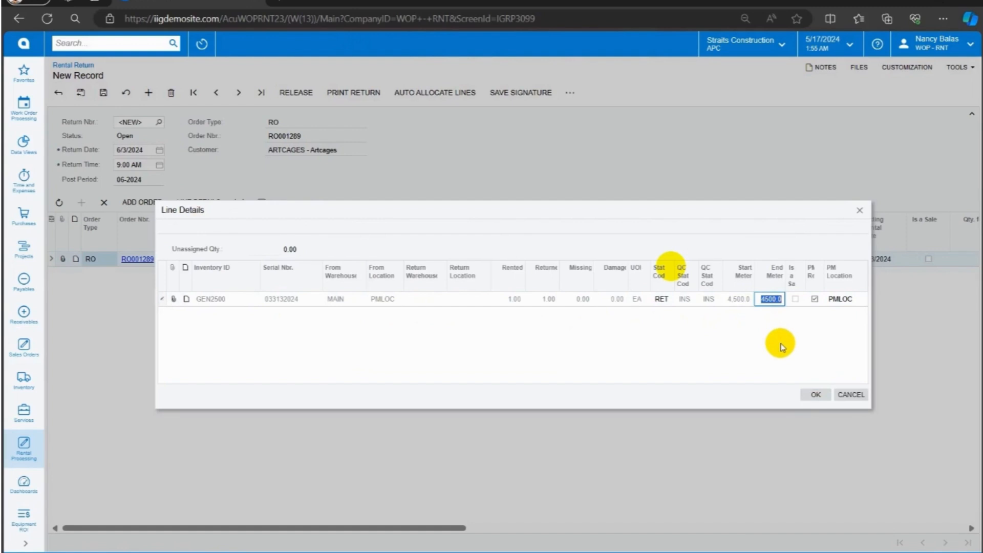
{"action": "type", "text": "4800"}
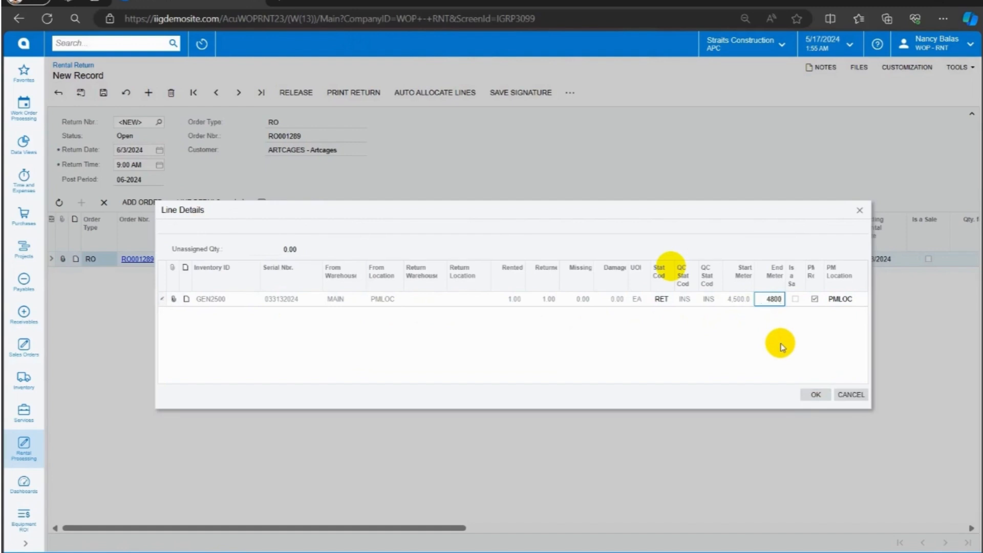
{"action": "left_click", "coordinate": [813, 393]}
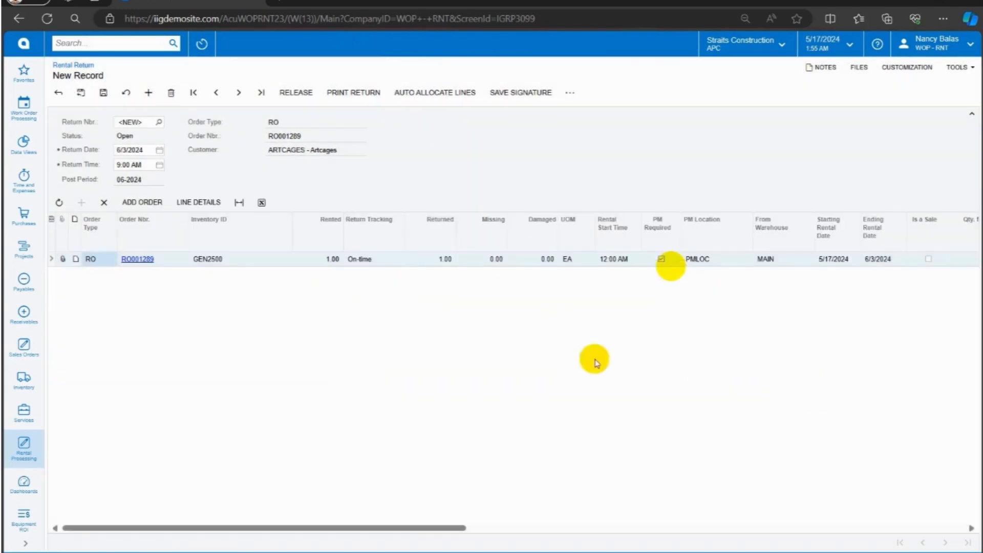
{"action": "left_click", "coordinate": [300, 88]}
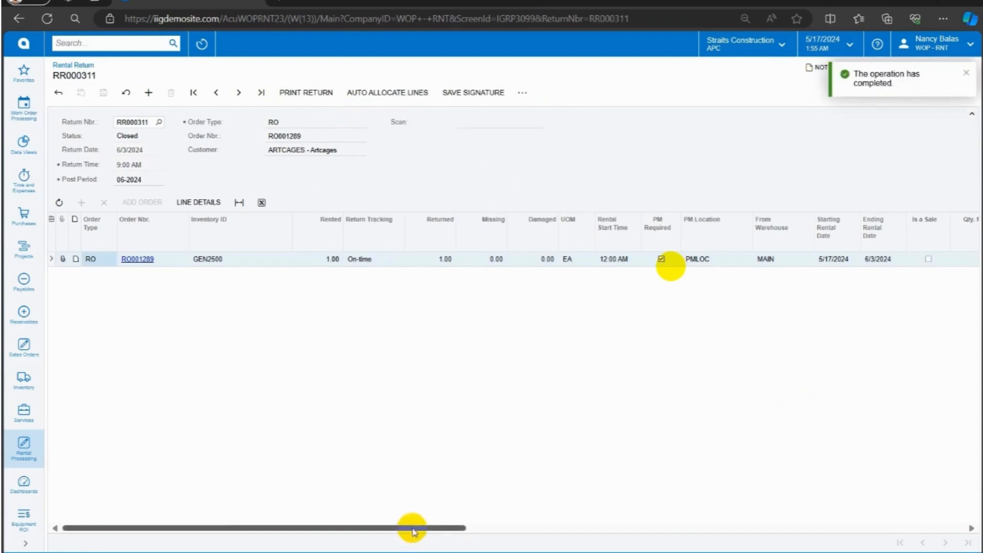
Check the return line's QC and shipment columns, and open QC Code Tracking / Inspection for the rental return.
{"action": "left_click_drag", "start_coordinate": [413, 527], "coordinate": [913, 518]}
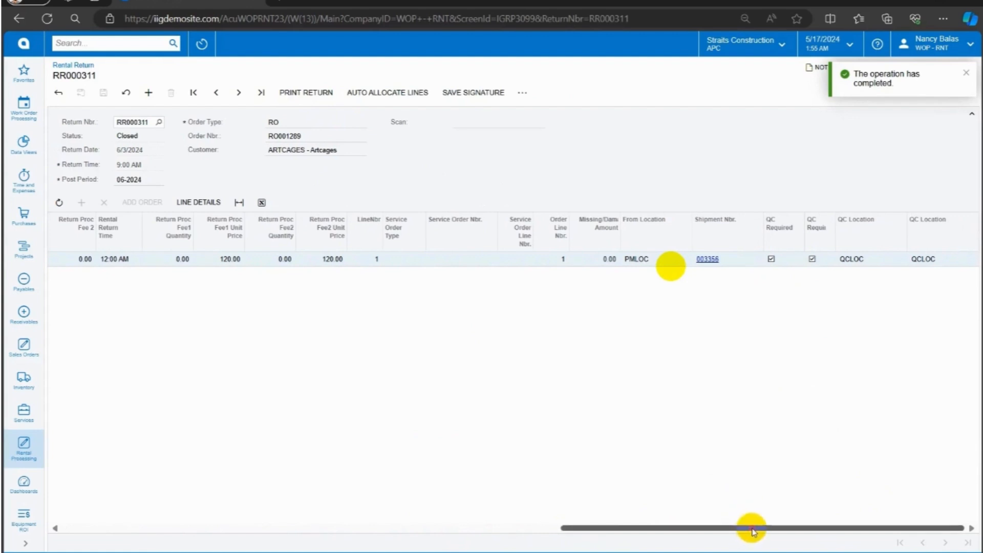
{"action": "left_click_drag", "start_coordinate": [751, 529], "coordinate": [245, 509]}
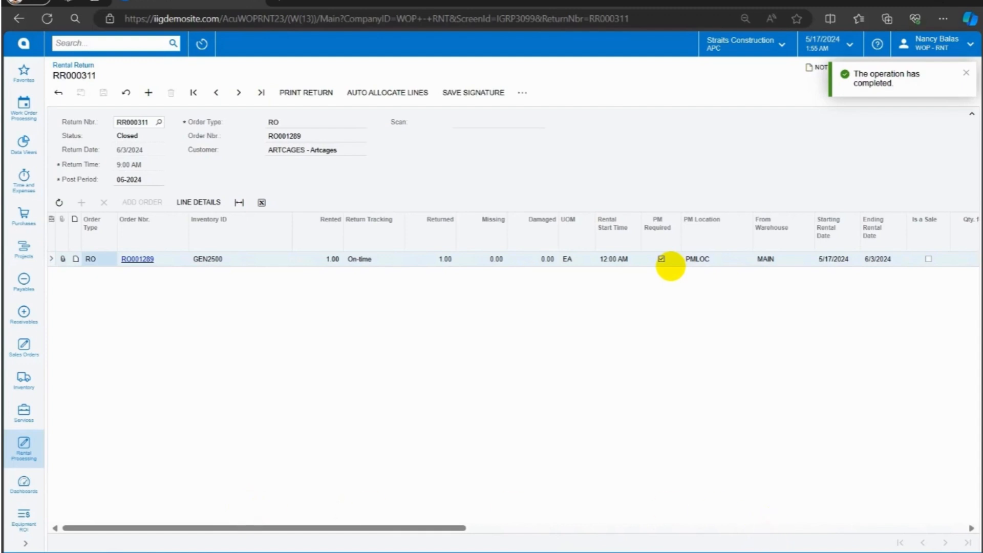
{"action": "left_click", "coordinate": [779, 551]}
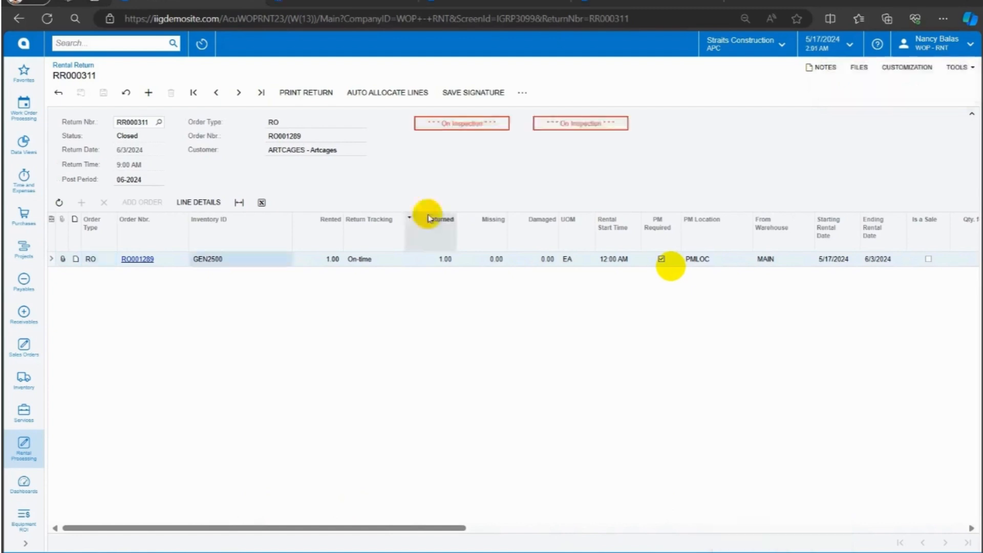
{"action": "left_click", "coordinate": [522, 92]}
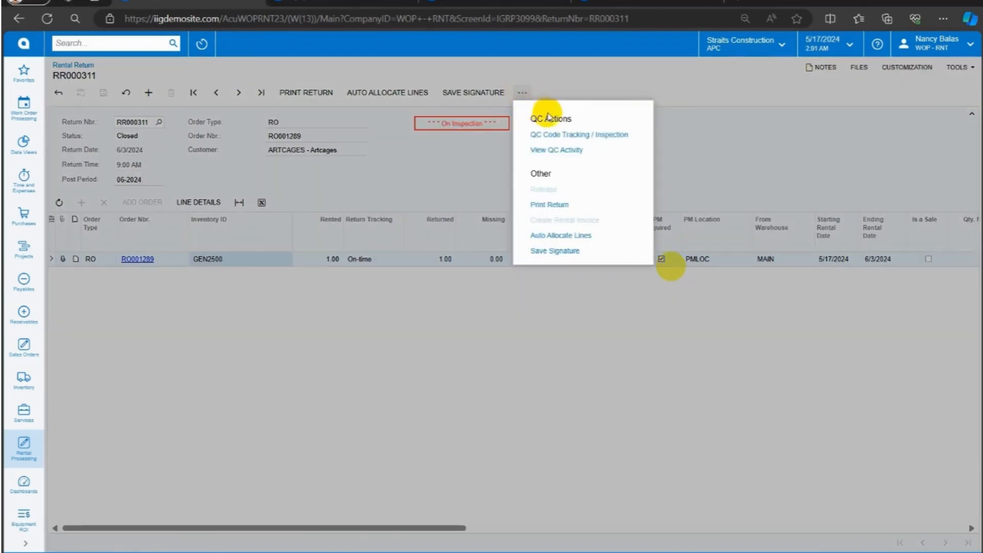
{"action": "left_click", "coordinate": [595, 135]}
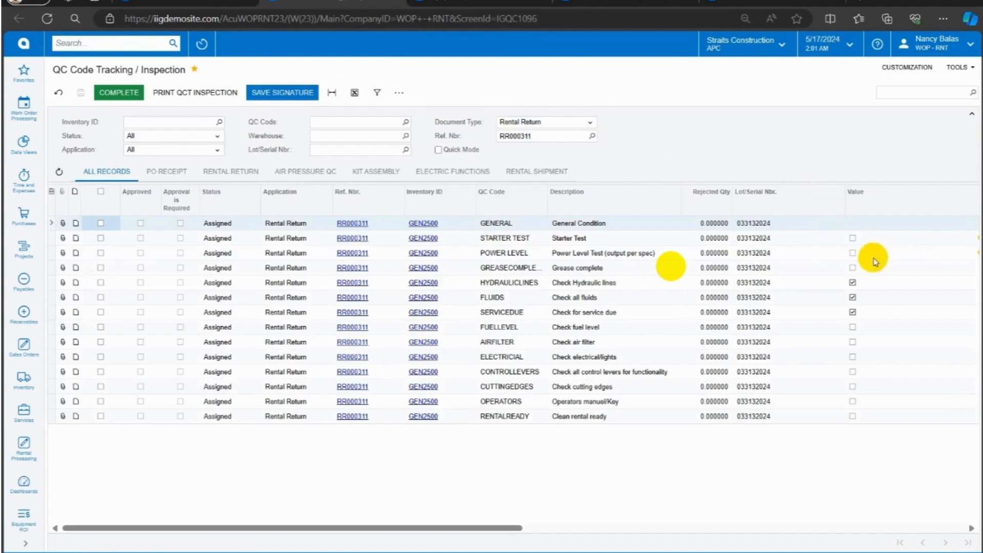
Turn on quick mode, select all QC codes of the return, and mark the Starter Test and Power Level values as passed.
{"action": "left_click", "coordinate": [438, 150]}
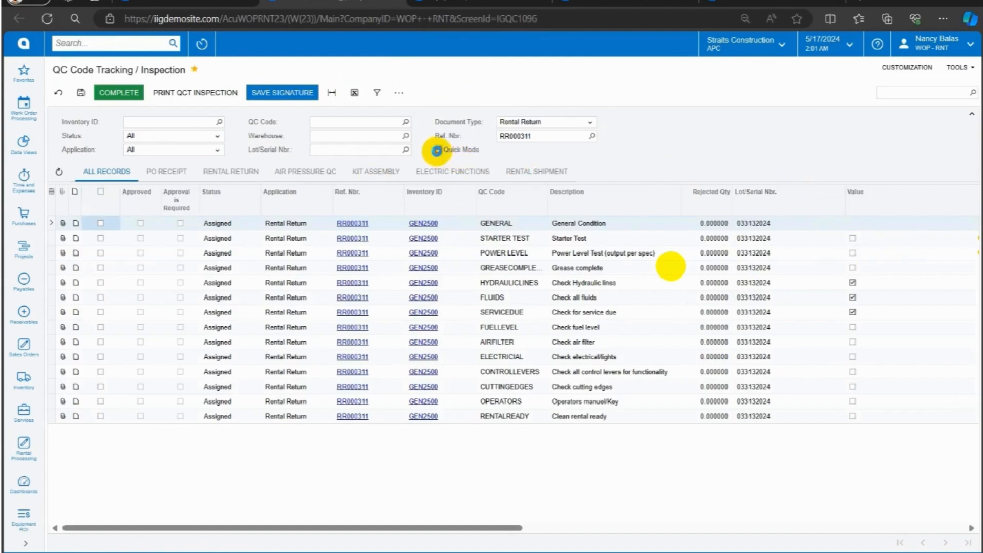
{"action": "left_click", "coordinate": [101, 193]}
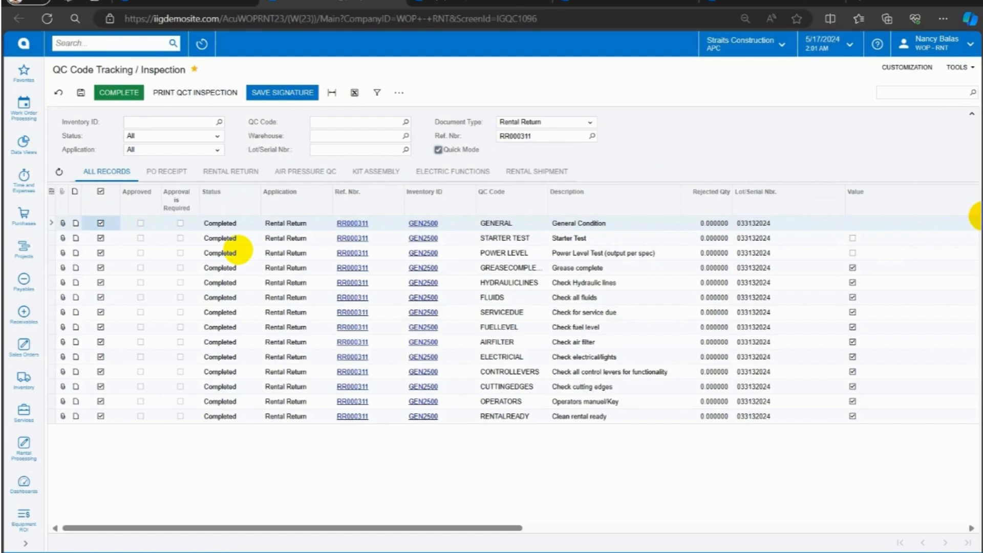
{"action": "left_click", "coordinate": [852, 238]}
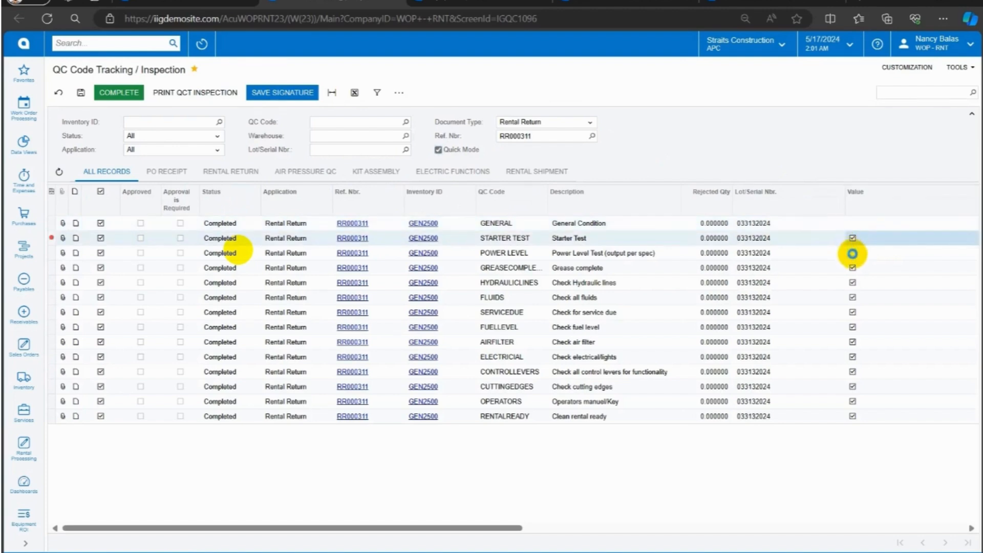
{"action": "left_click", "coordinate": [852, 253]}
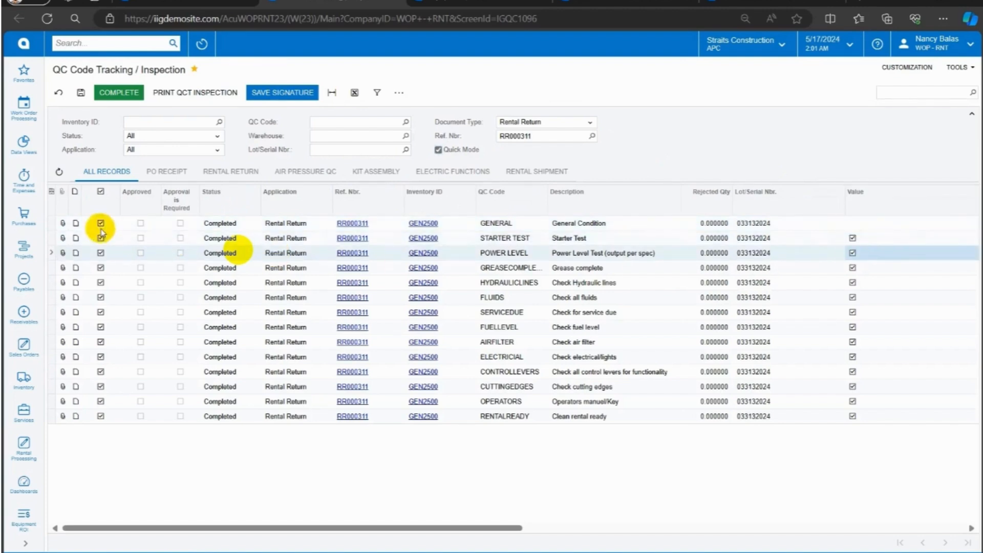
Complete the QC inspection of the returned generator, and reload the rental return to check its inspection status.
{"action": "left_click", "coordinate": [140, 225]}
{"action": "left_click", "coordinate": [140, 252]}
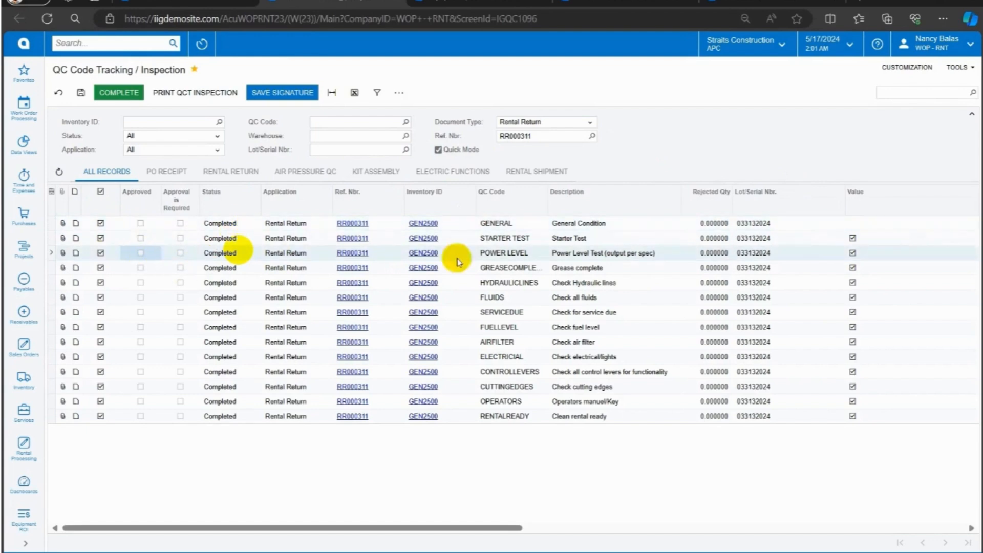
{"action": "left_click_drag", "start_coordinate": [491, 527], "coordinate": [382, 496]}
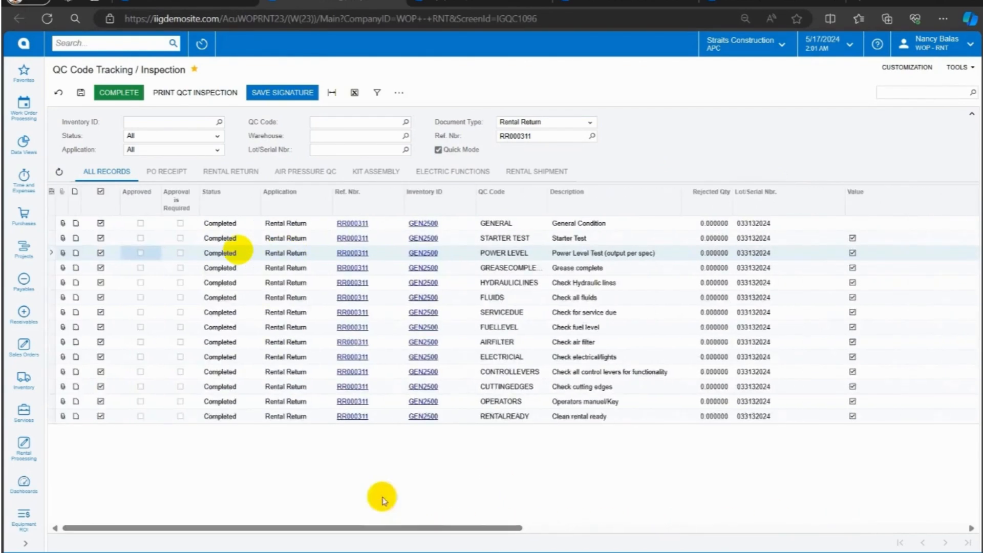
{"action": "left_click", "coordinate": [137, 95]}
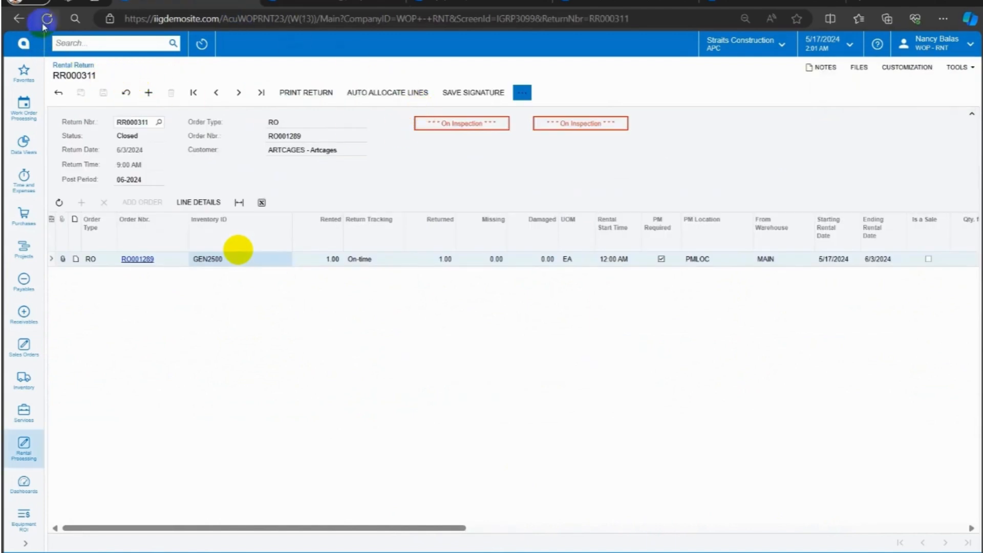
{"action": "left_click", "coordinate": [45, 23]}
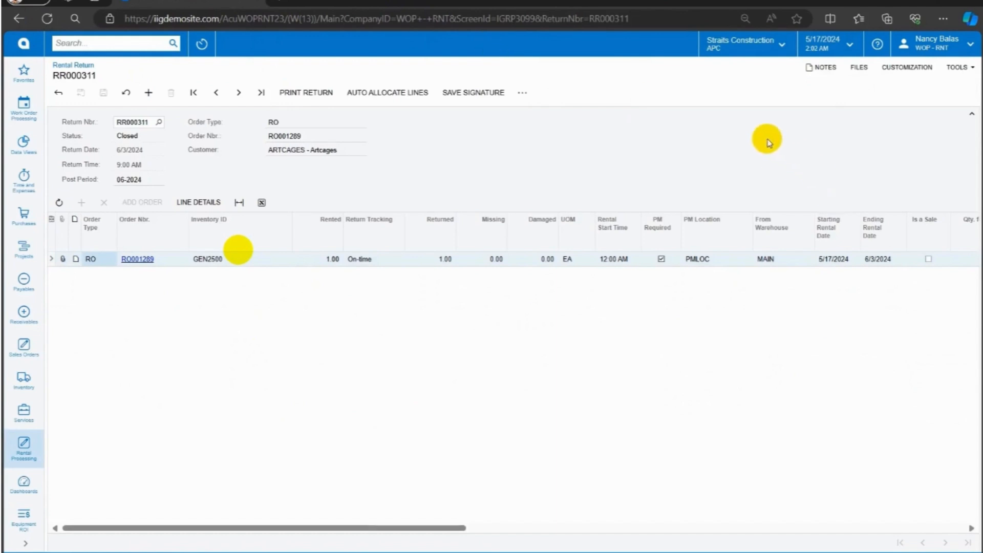
{"action": "left_click", "coordinate": [522, 95]}
{"action": "left_click", "coordinate": [785, 126]}
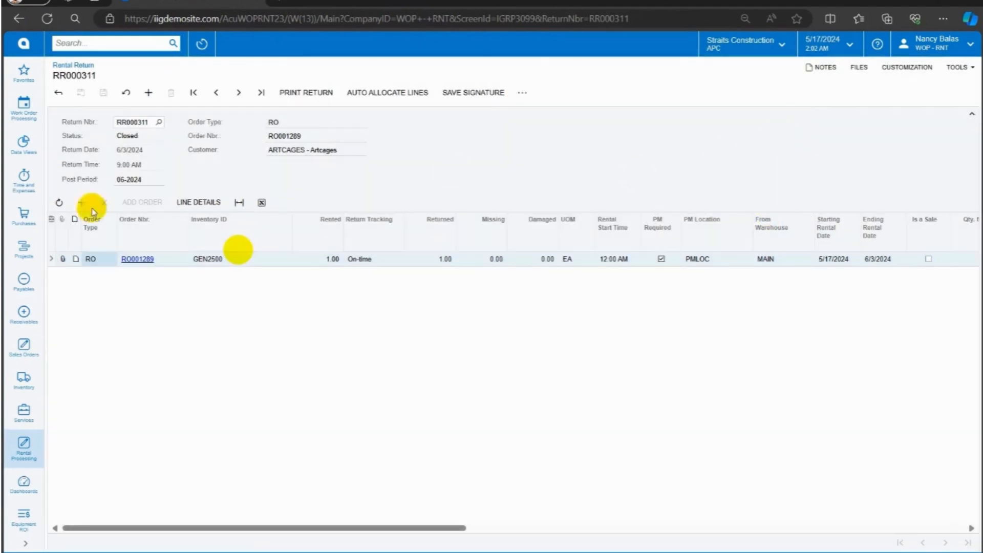
Open Equipment/Serial Stock Status in a separate browser tab and filter it by rental item GEN2500.
{"action": "left_click", "coordinate": [26, 446]}
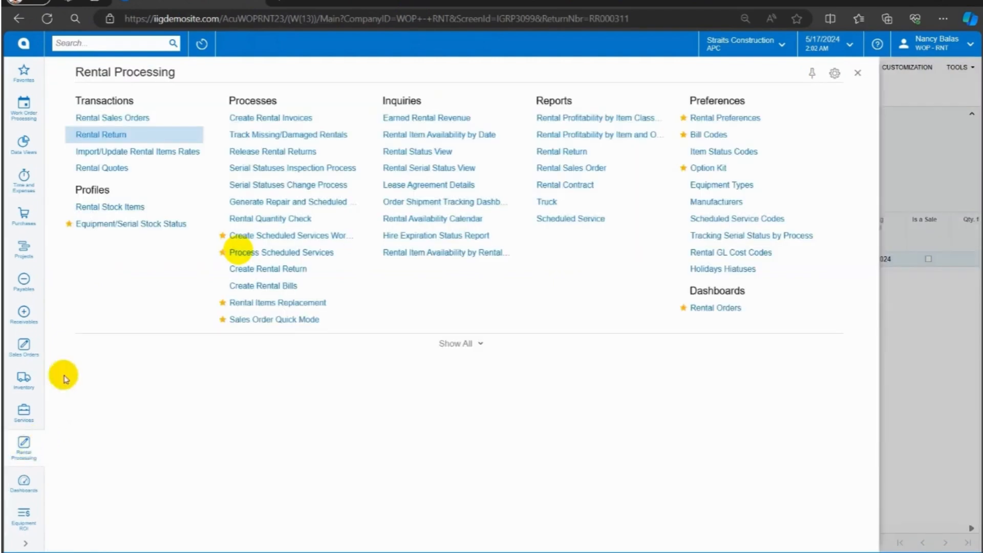
{"action": "right_click", "coordinate": [135, 224]}
{"action": "left_click", "coordinate": [141, 242]}
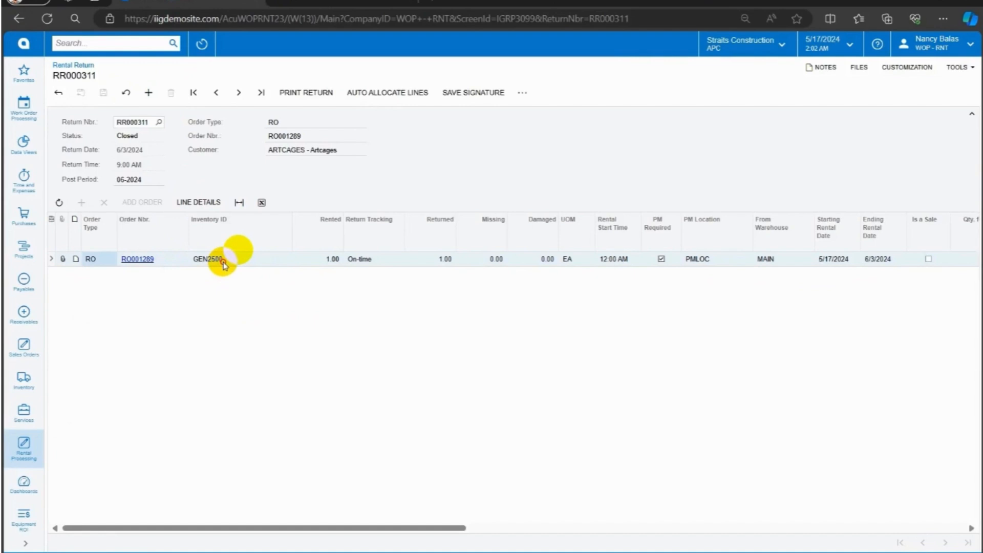
{"action": "left_click", "coordinate": [224, 264]}
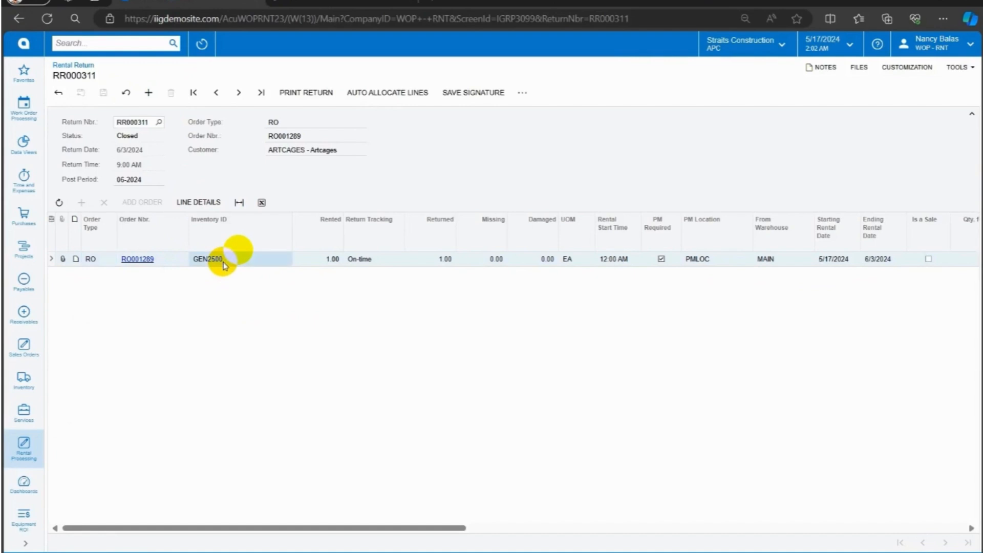
{"action": "left_click", "coordinate": [312, 2]}
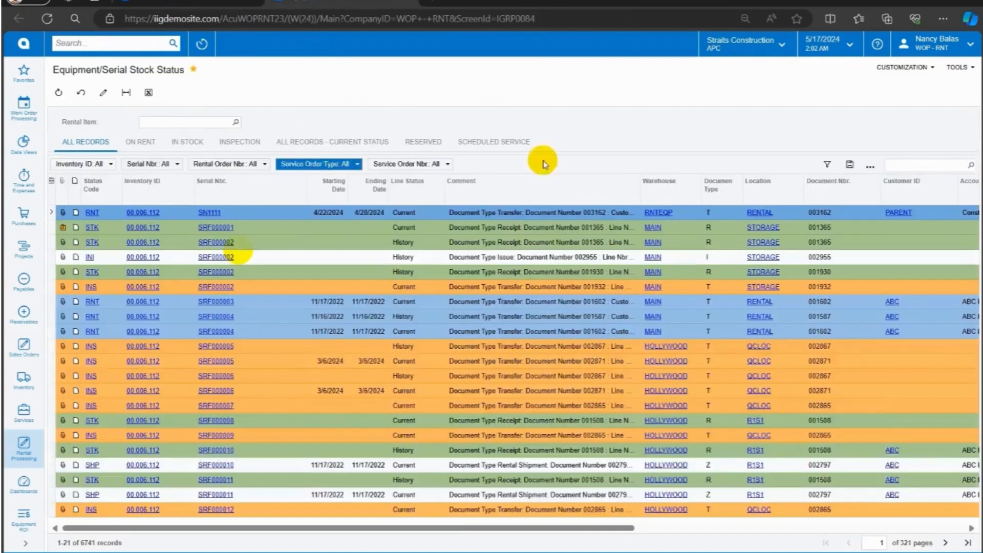
{"action": "left_click", "coordinate": [203, 120]}
{"action": "type", "text": "GEN2500"}
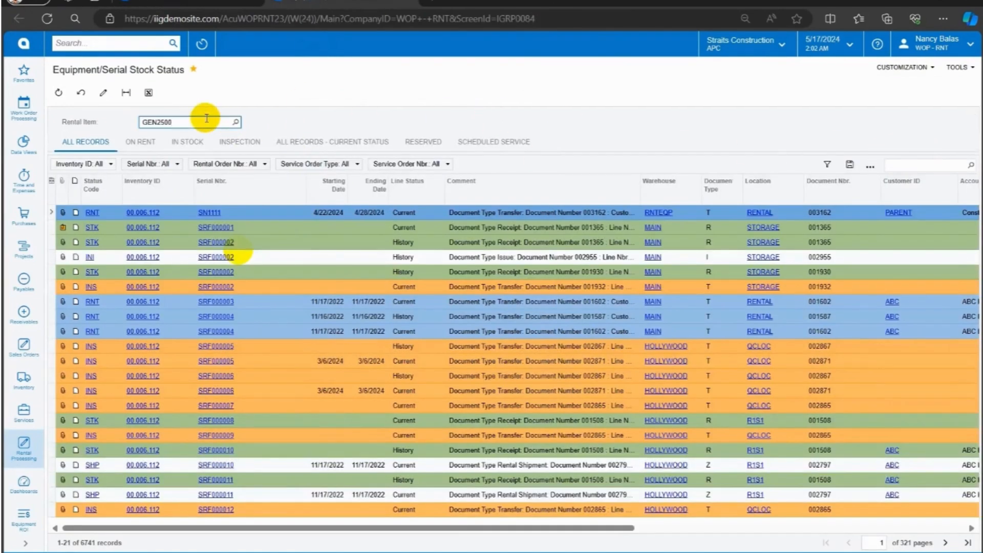
{"action": "left_click", "coordinate": [206, 132]}
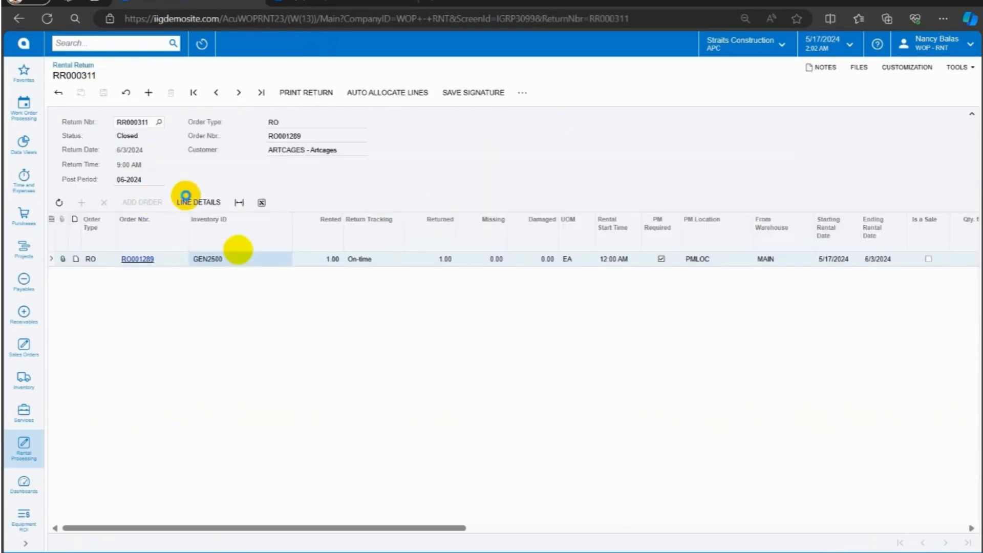
Get the serial number from the return's line details, search the stock status list for 033132024, and open its current record.
{"action": "left_click", "coordinate": [186, 201]}
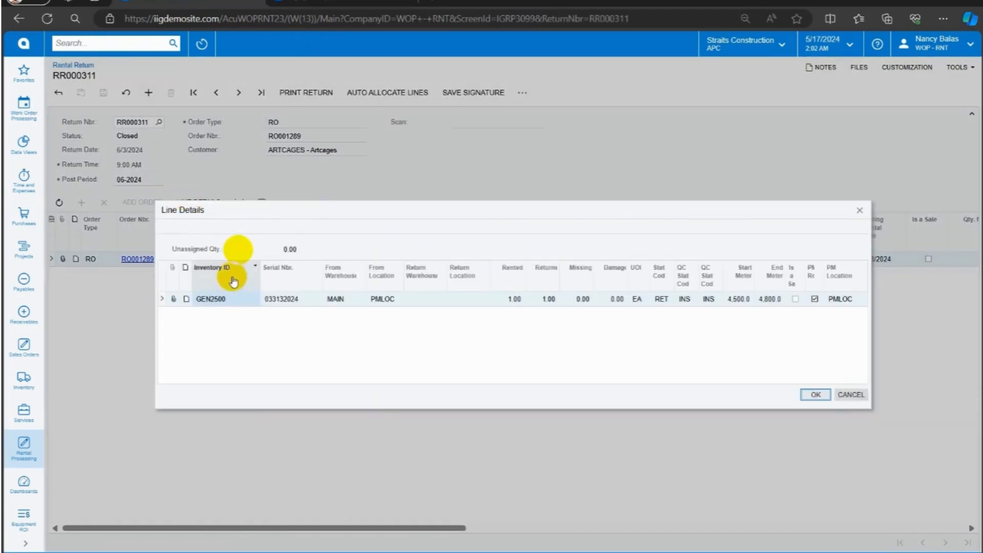
{"action": "left_click", "coordinate": [225, 301]}
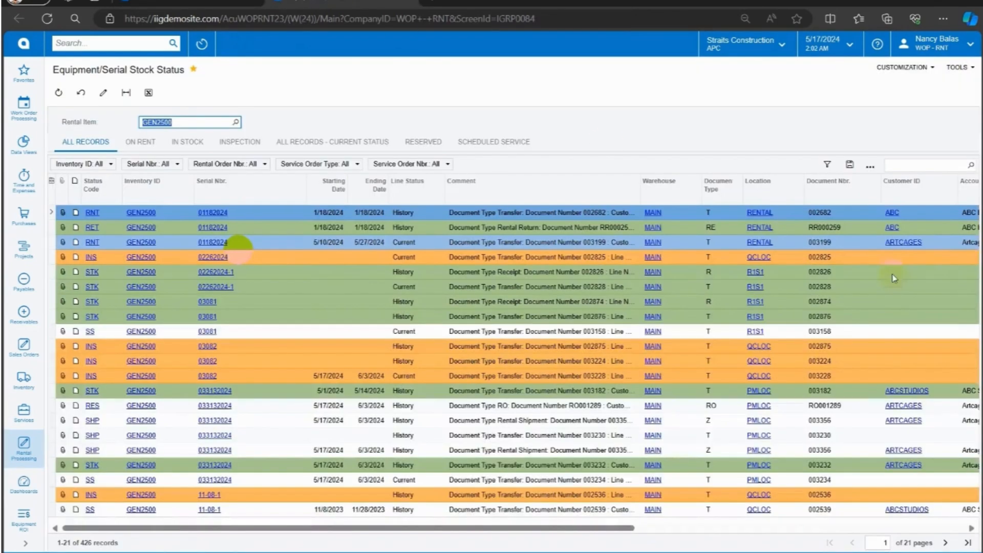
{"action": "left_click", "coordinate": [928, 165]}
{"action": "type", "text": "GEN2500"}
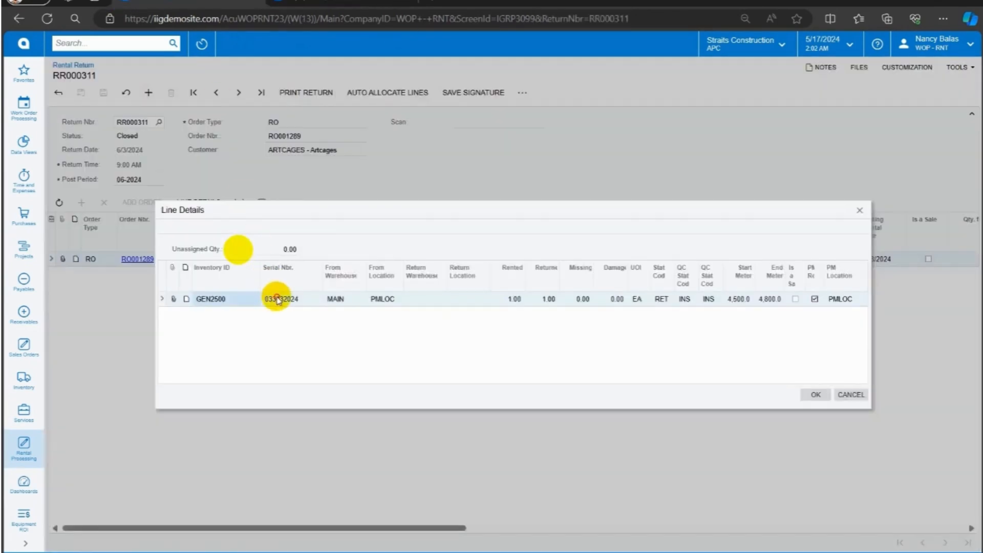
{"action": "left_click", "coordinate": [276, 299]}
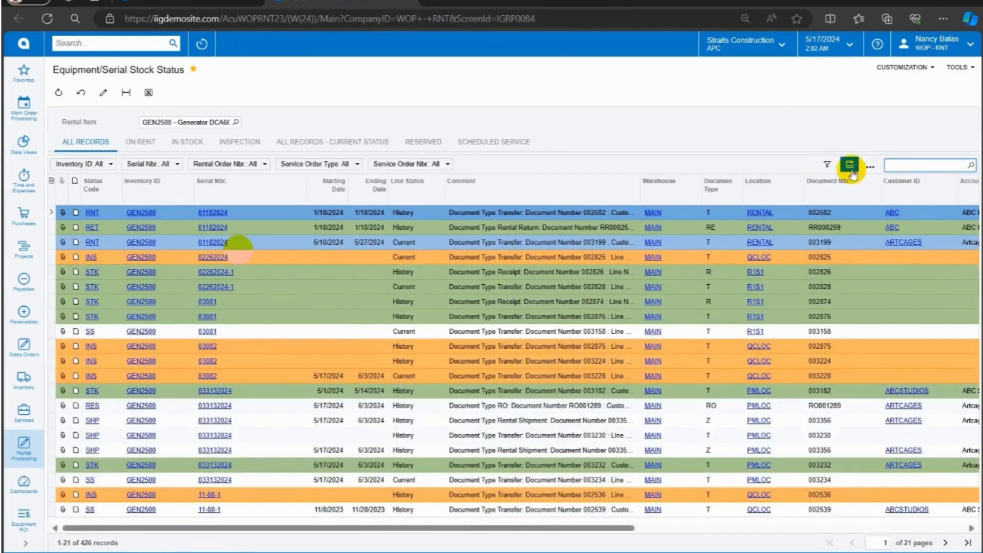
{"action": "type", "text": "033132024"}
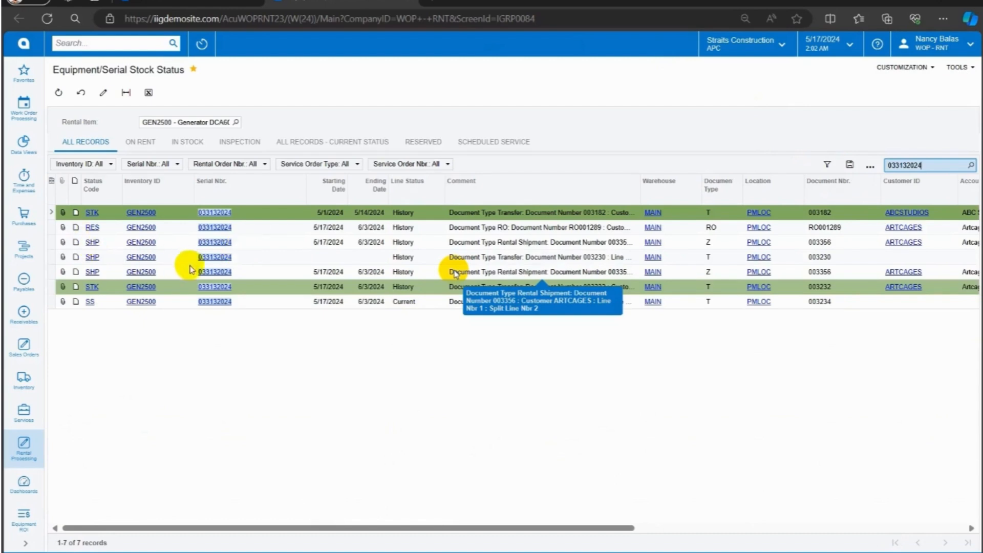
{"action": "left_click", "coordinate": [403, 303]}
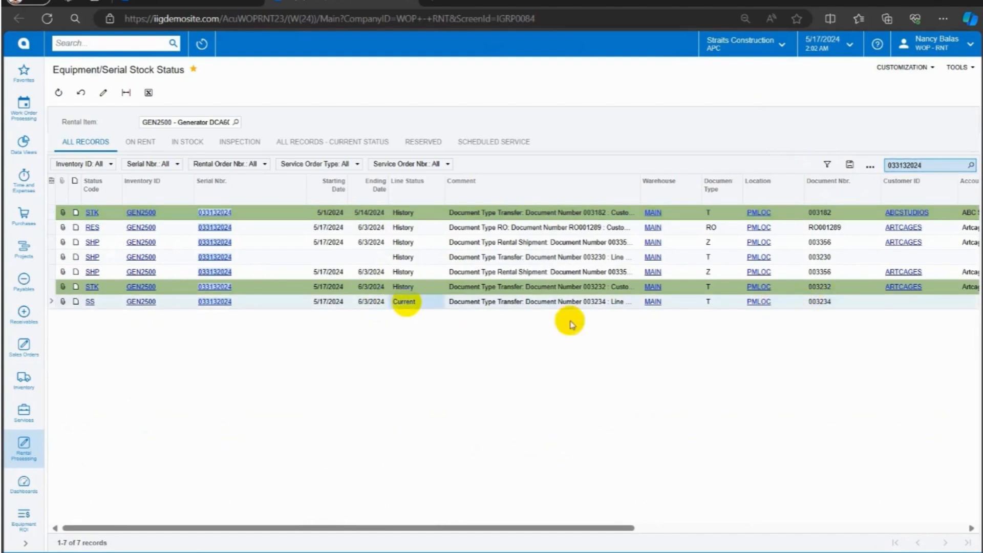
{"action": "left_click", "coordinate": [262, 304]}
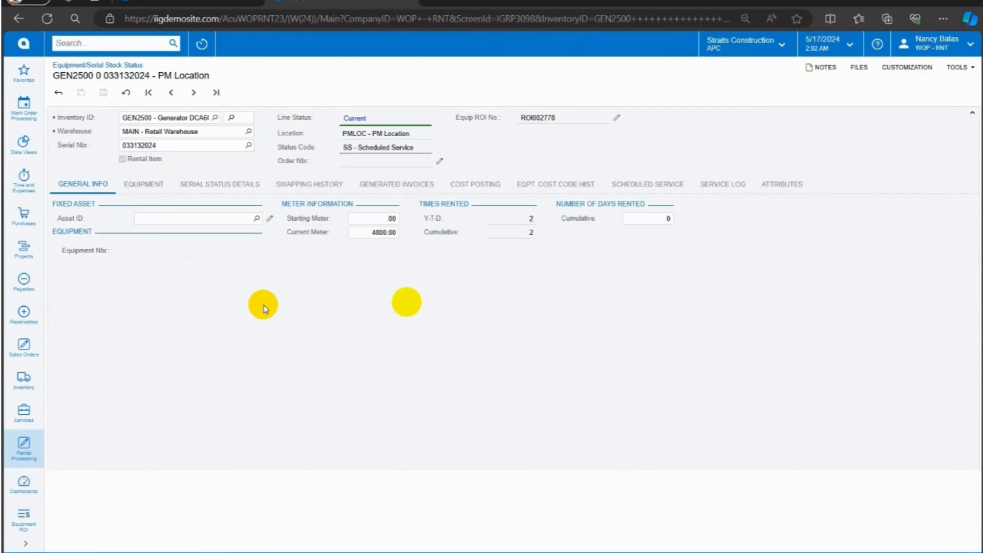
Check the current line in the generator's serial status details, and open Process Scheduled Services in a separate browser tab.
{"action": "left_click", "coordinate": [248, 183]}
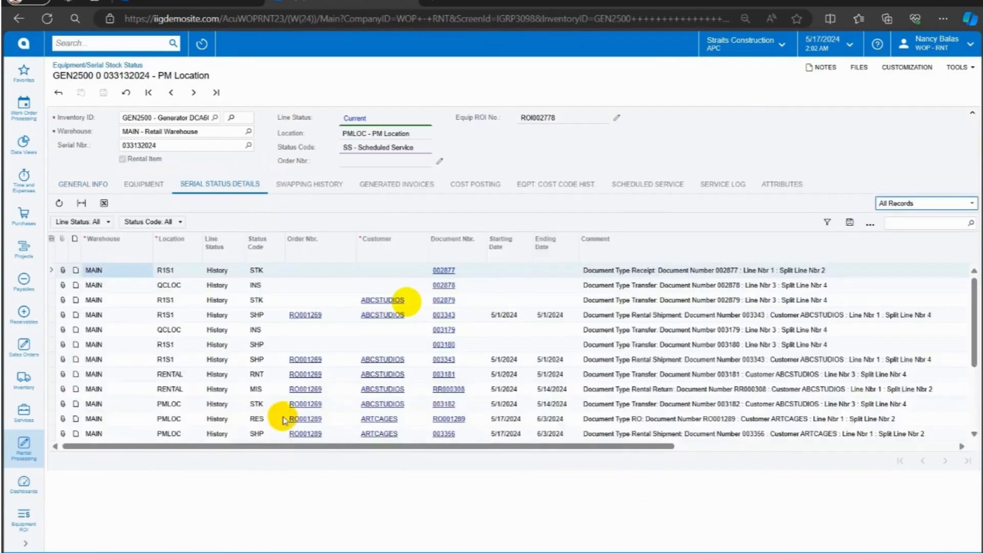
{"action": "left_click", "coordinate": [166, 433]}
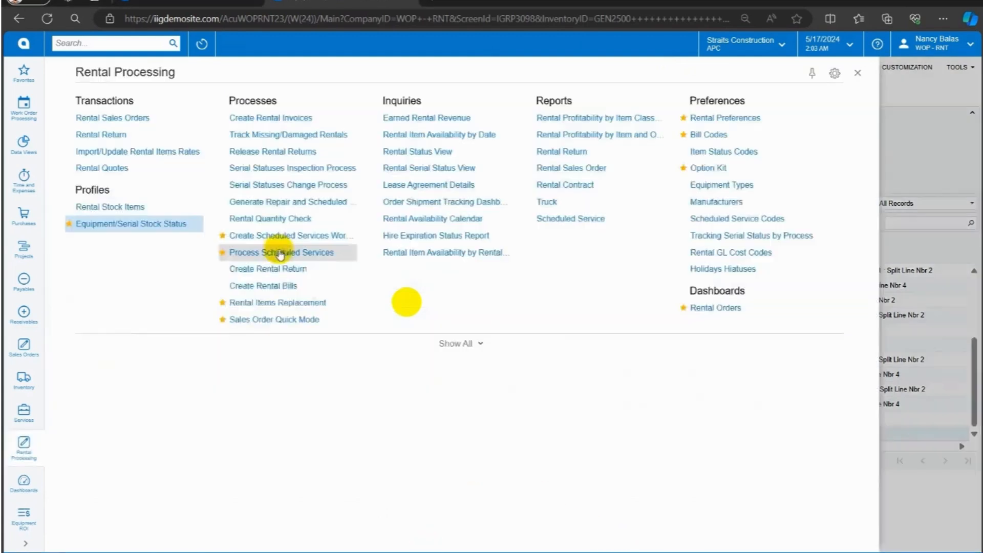
{"action": "right_click", "coordinate": [281, 254]}
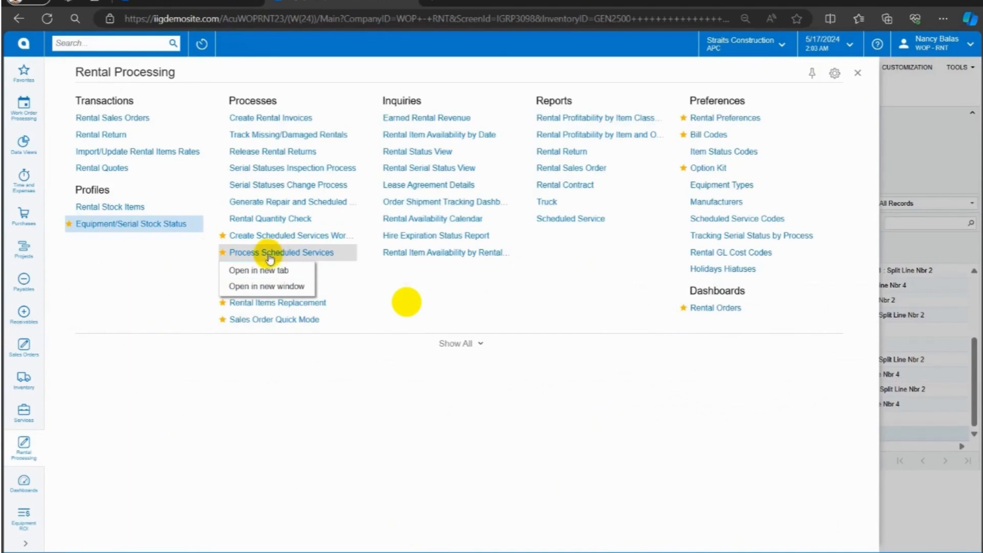
{"action": "left_click", "coordinate": [286, 270]}
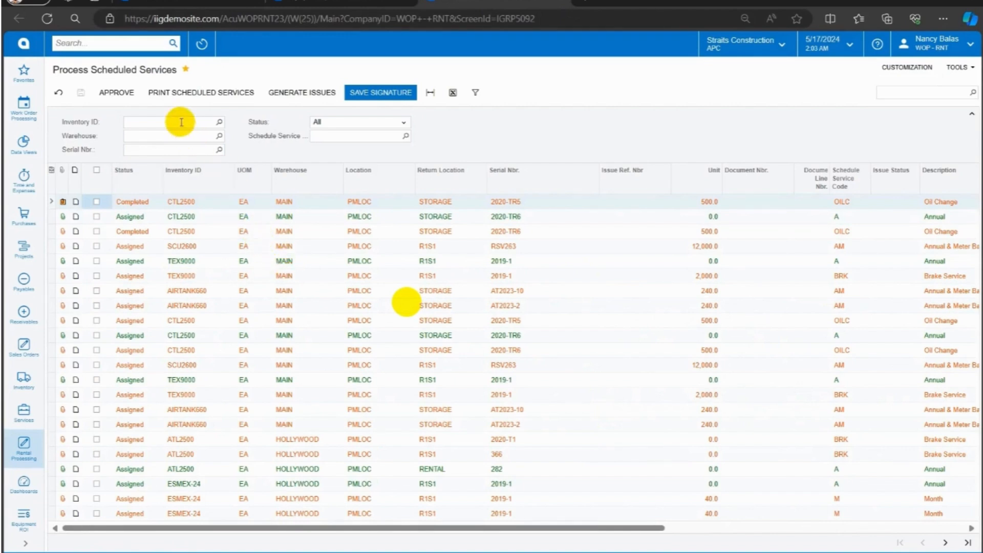
Filter the scheduled services by inventory ID GEN2500, copied from the generator's stock status record.
{"action": "left_click", "coordinate": [328, 3]}
{"action": "left_click", "coordinate": [132, 118]}
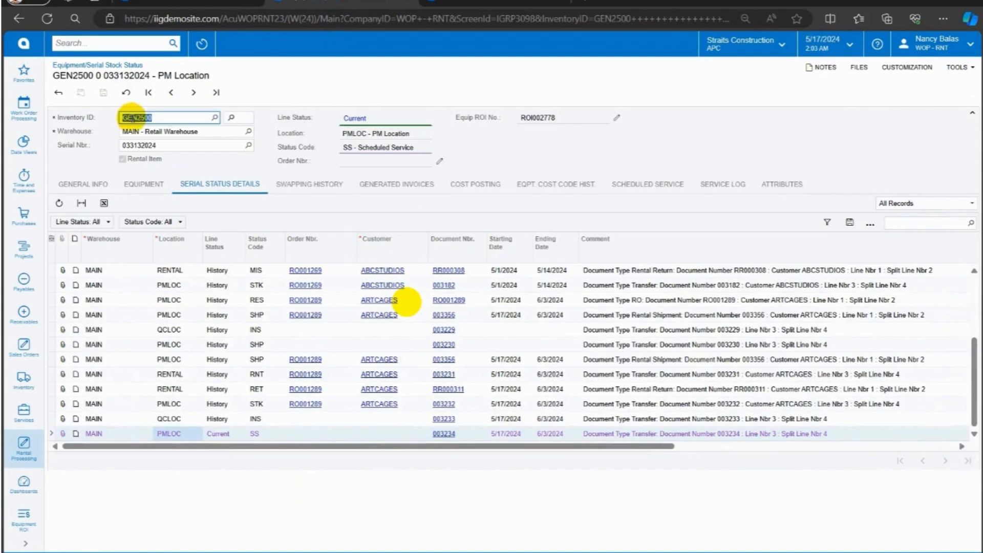
{"action": "key", "text": "ctrl+c"}
{"action": "key", "text": "ctrl+Tab"}
{"action": "left_click", "coordinate": [154, 121]}
{"action": "key", "text": "ctrl+v"}
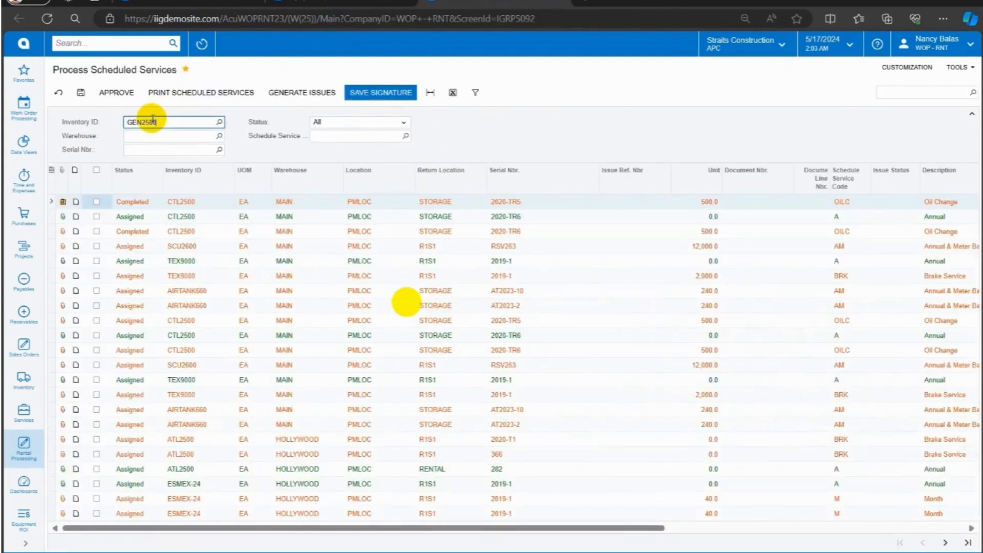
{"action": "left_click", "coordinate": [155, 131]}
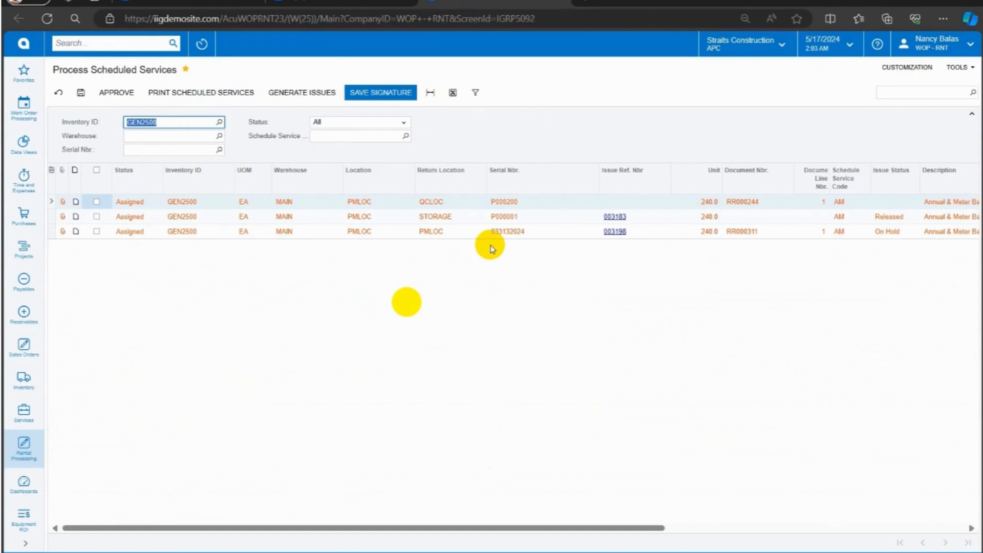
Review the scheduled service line for serial number 033132024 across its columns, select it and approve it.
{"action": "left_click", "coordinate": [509, 232]}
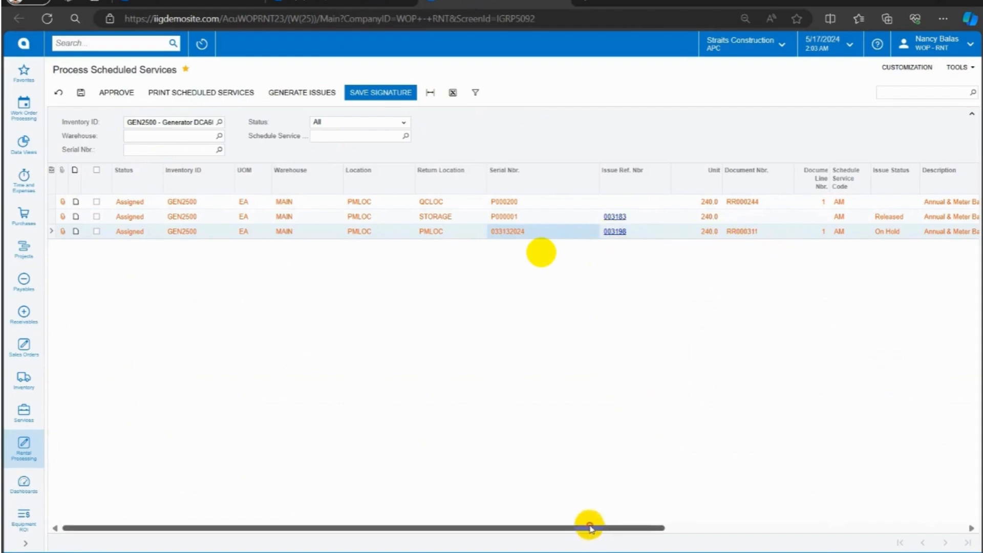
{"action": "left_click_drag", "start_coordinate": [589, 527], "coordinate": [881, 511]}
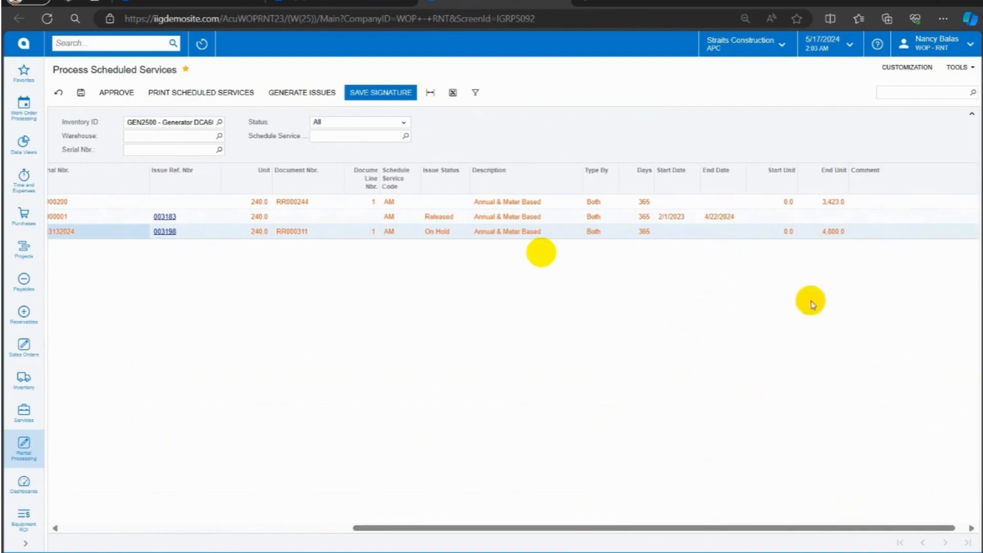
{"action": "left_click_drag", "start_coordinate": [764, 527], "coordinate": [407, 493]}
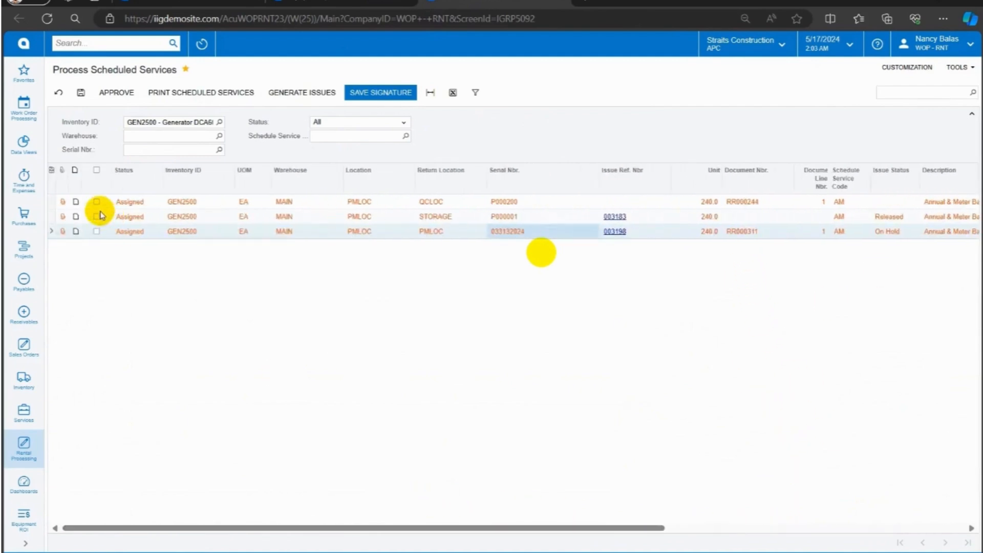
{"action": "left_click", "coordinate": [96, 230]}
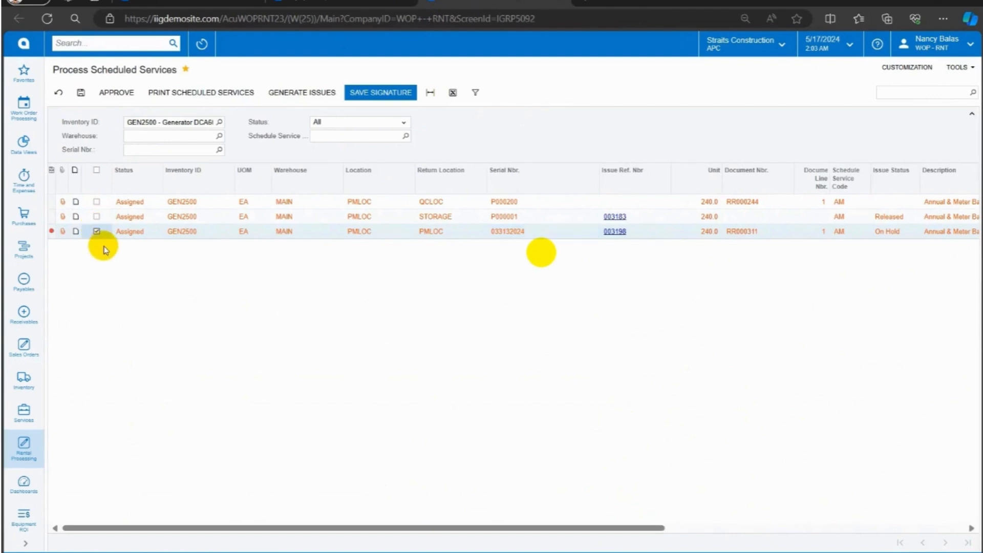
{"action": "left_click", "coordinate": [97, 93]}
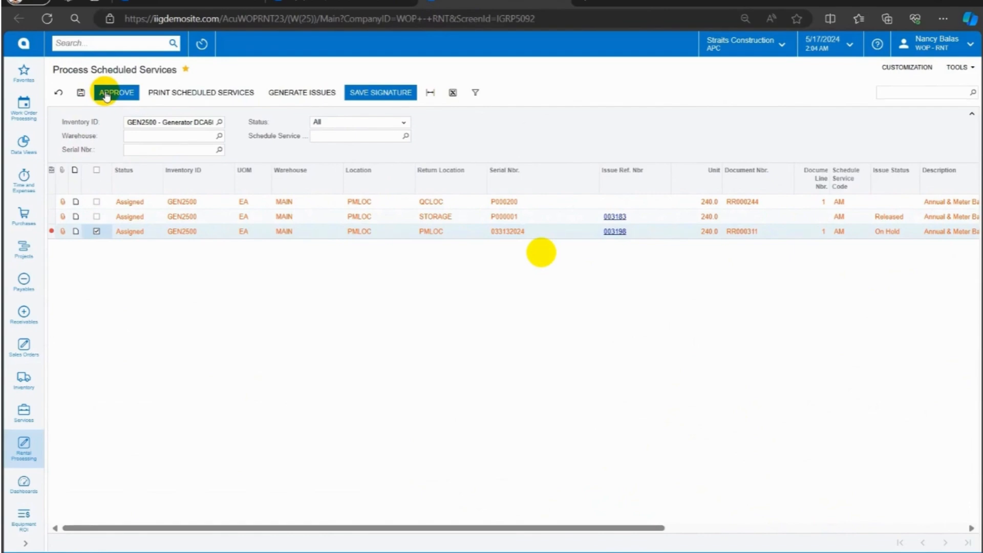
{"action": "left_click", "coordinate": [105, 94]}
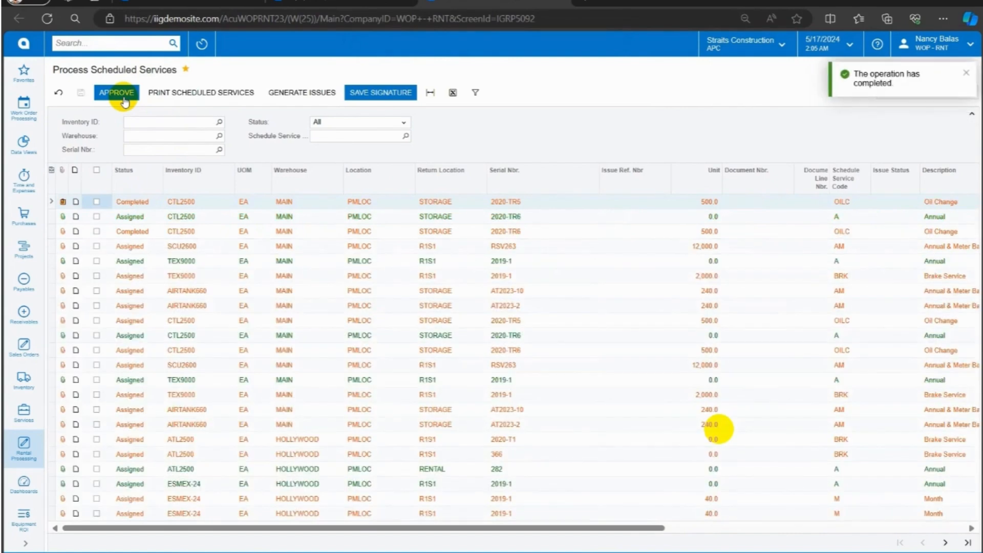
Return to the generator's stock status record, refresh its serial status details and check the location on the current line.
{"action": "left_click", "coordinate": [187, 2]}
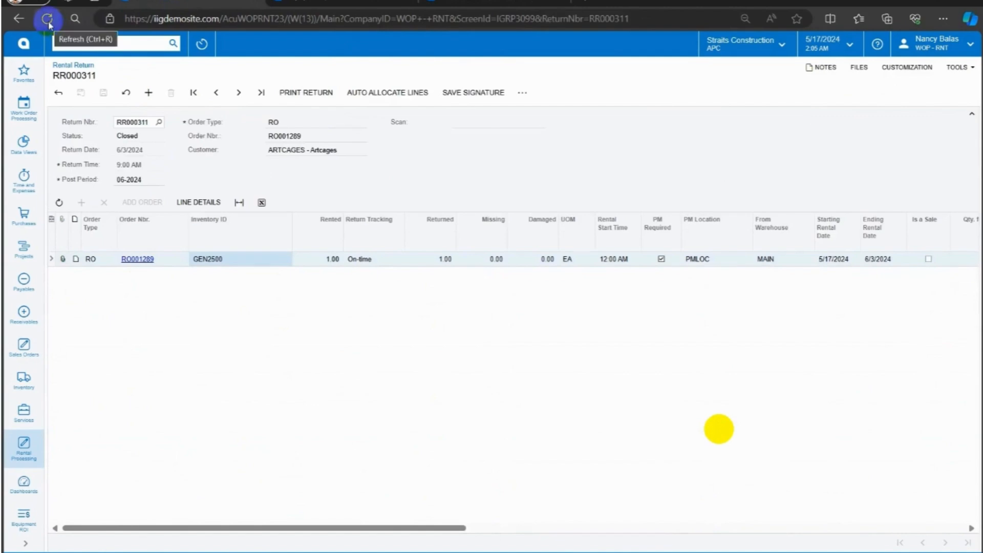
{"action": "left_click", "coordinate": [365, 1]}
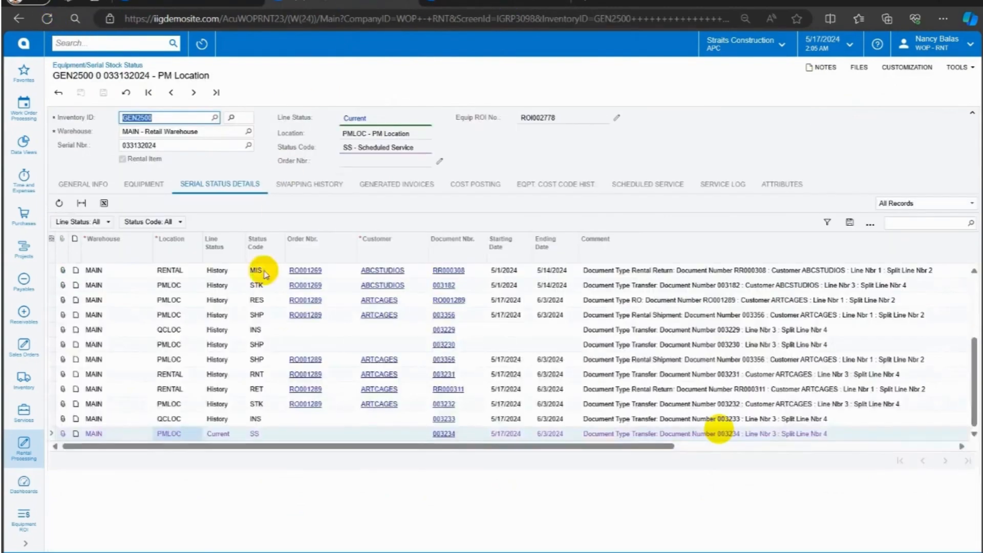
{"action": "left_click", "coordinate": [59, 203]}
{"action": "scroll", "coordinate": [327, 405], "scroll_direction": "down", "scroll_amount": 1}
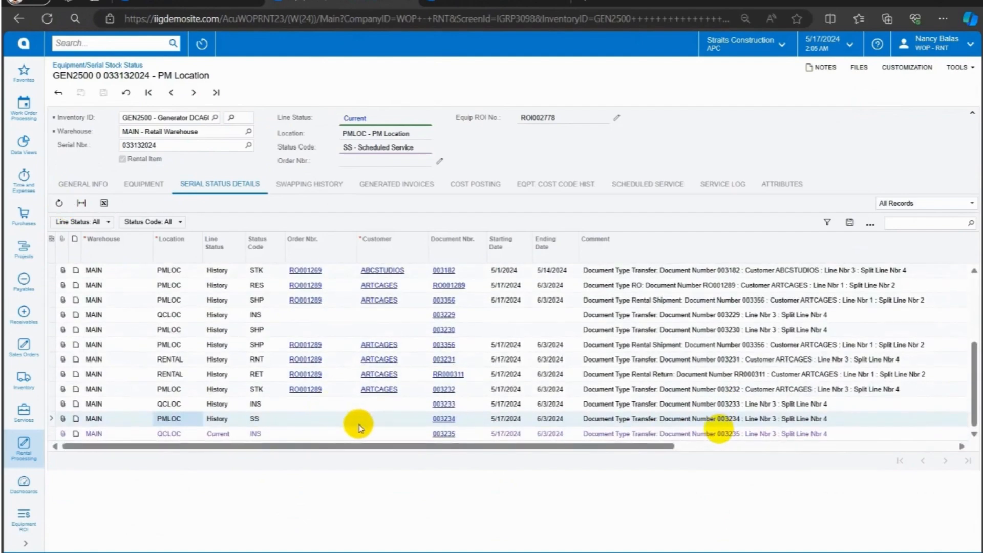
{"action": "left_click", "coordinate": [174, 435]}
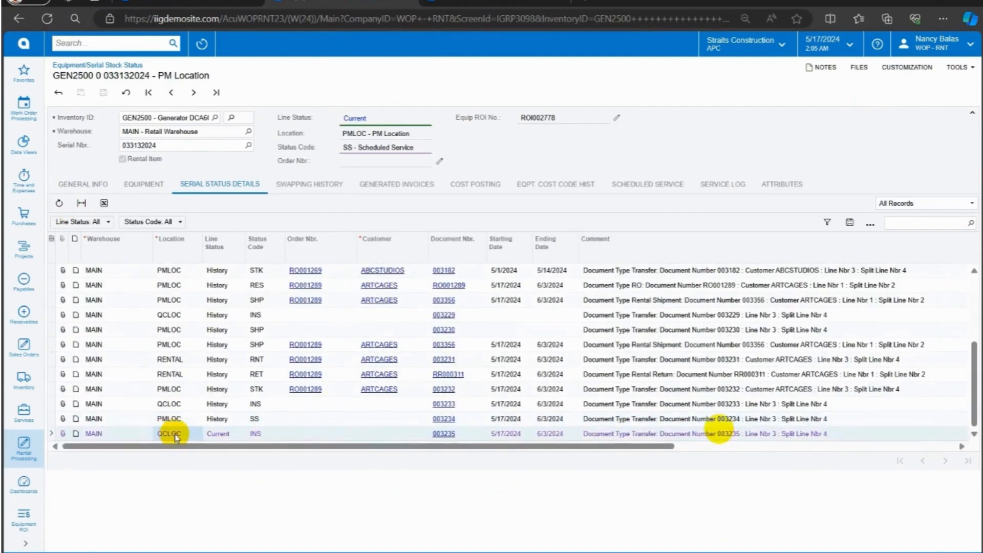
Open the Artcages rental order described as Opportunity 01 from Rental Sales Orders and review its rental invoices, returns and issues.
{"action": "left_click", "coordinate": [195, 2]}
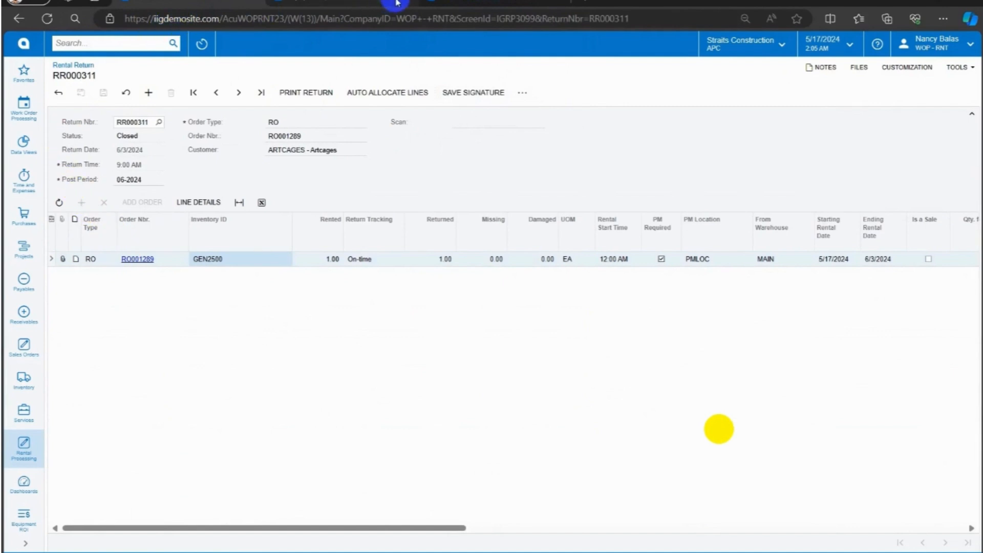
{"action": "left_click", "coordinate": [28, 445]}
{"action": "left_click", "coordinate": [102, 119]}
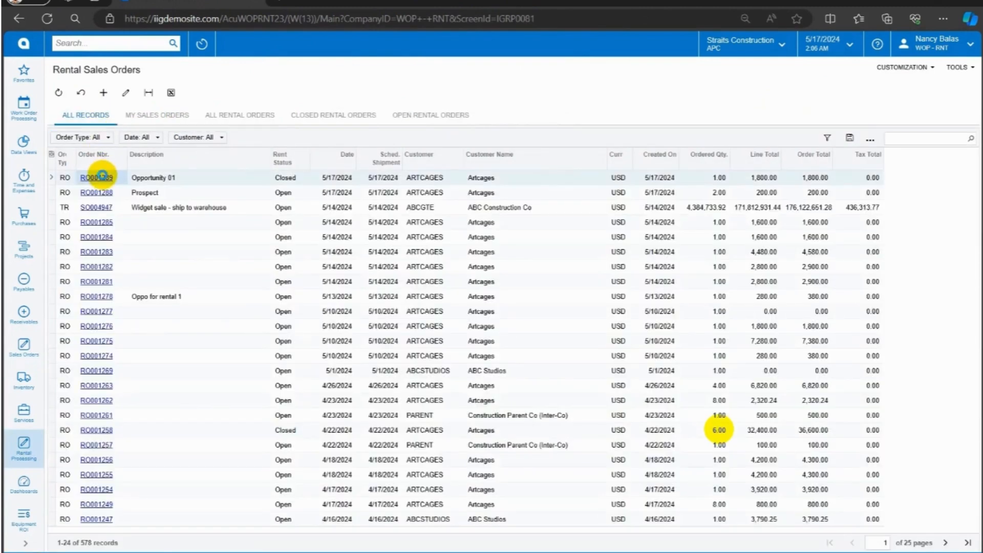
{"action": "left_click", "coordinate": [97, 177]}
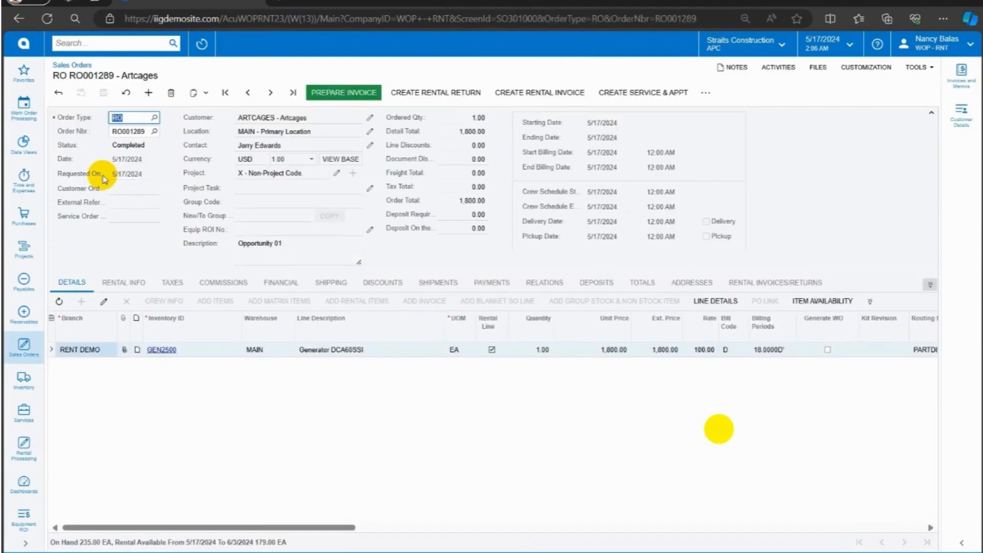
{"action": "left_click", "coordinate": [806, 283]}
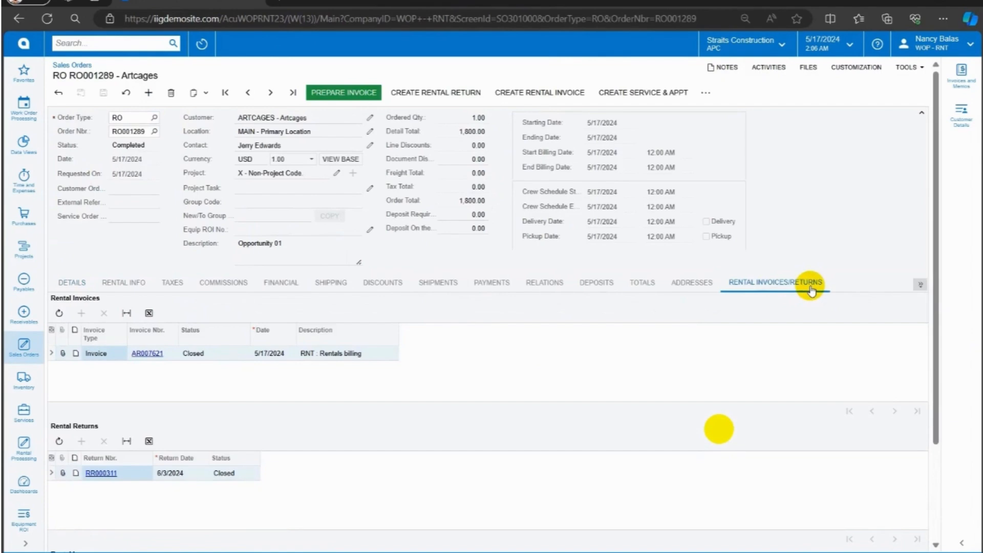
{"action": "scroll", "coordinate": [116, 467], "scroll_direction": "down", "scroll_amount": 2}
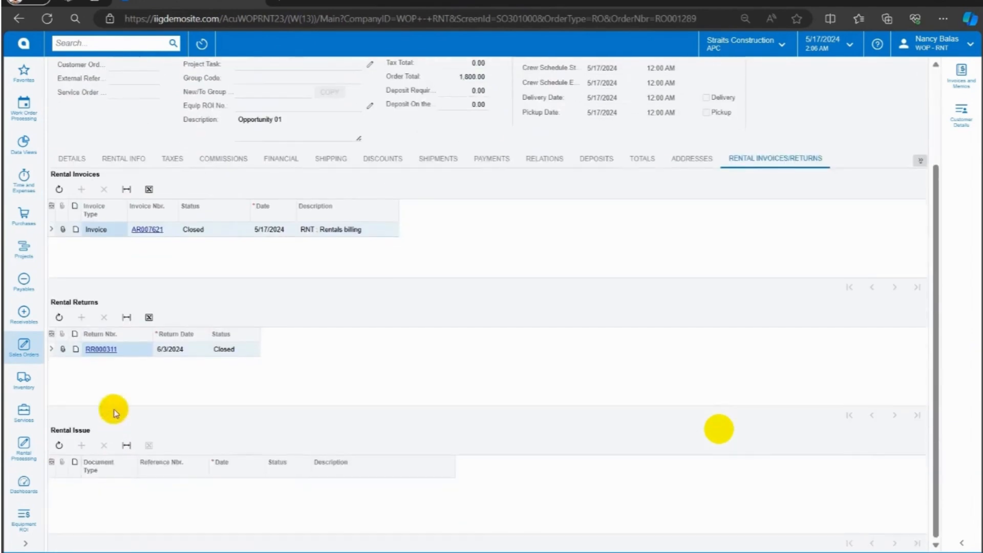
{"action": "scroll", "coordinate": [113, 356], "scroll_direction": "up", "scroll_amount": 2}
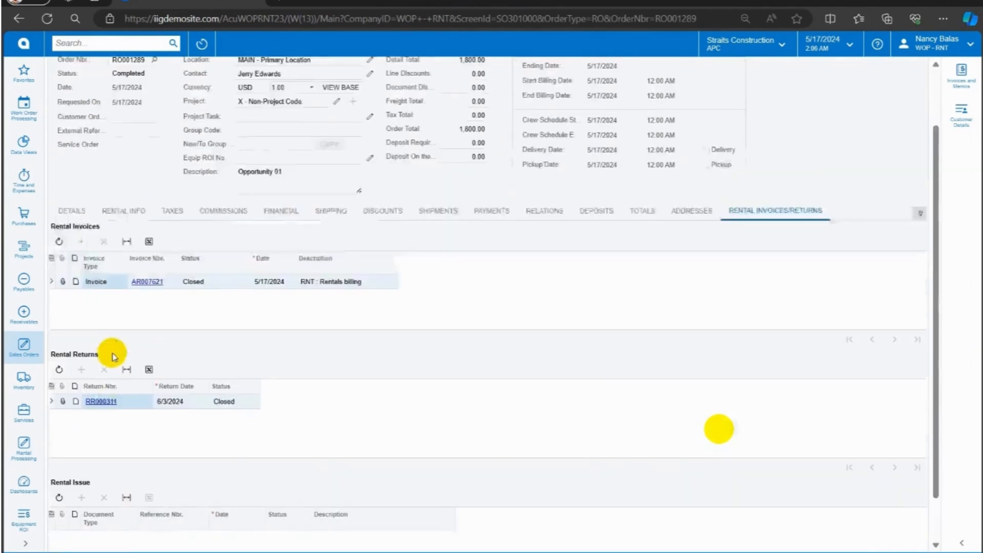